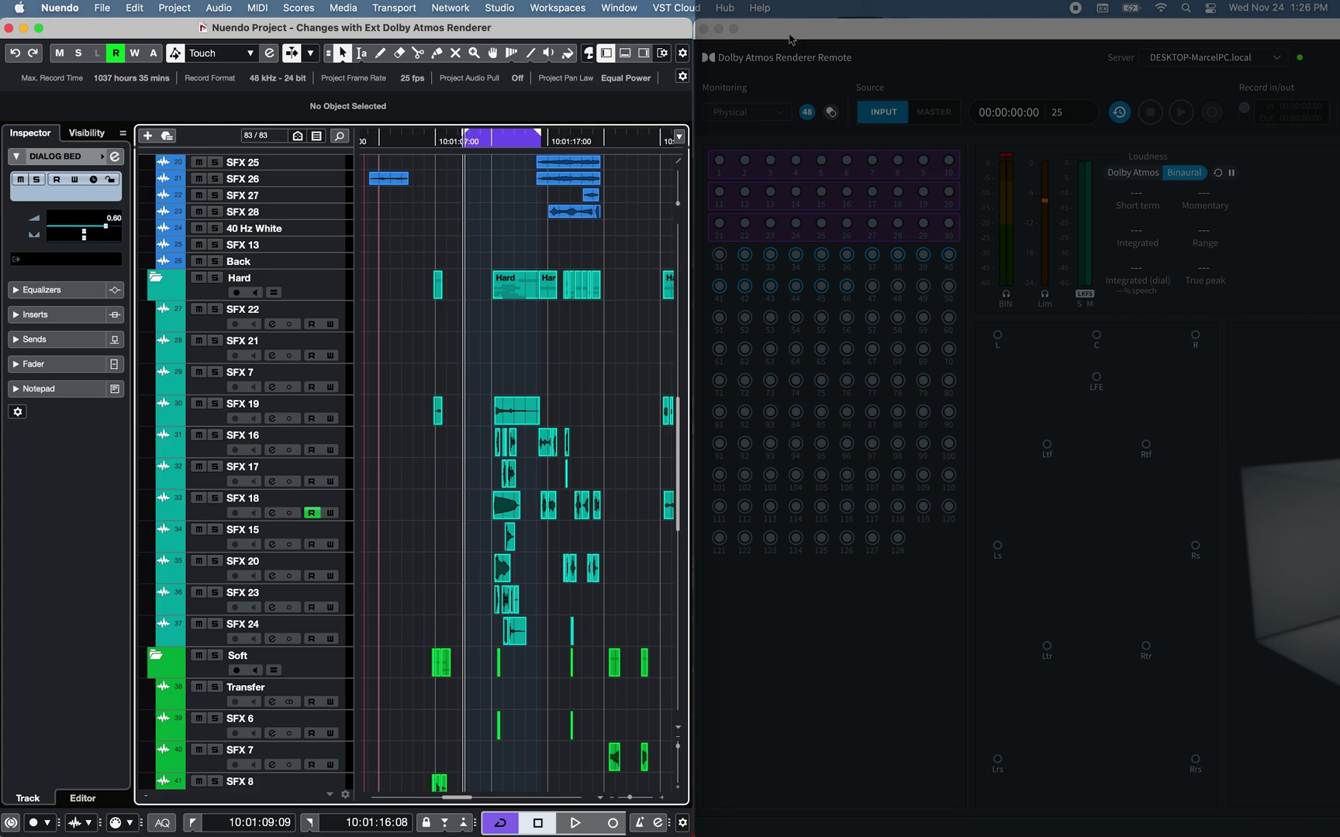
Open Audio Connections for the output buses and expand every bus to its channels.
click(789, 39)
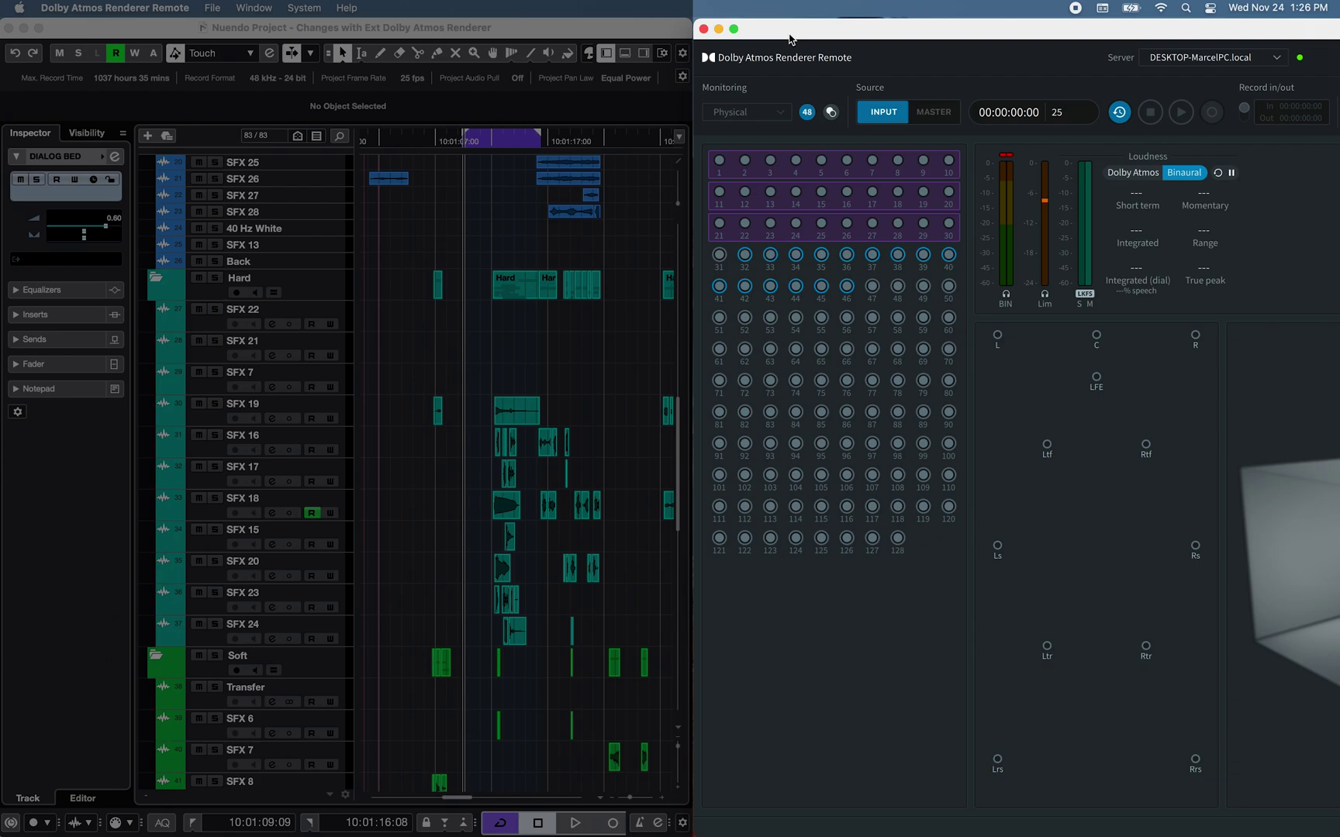
click(611, 36)
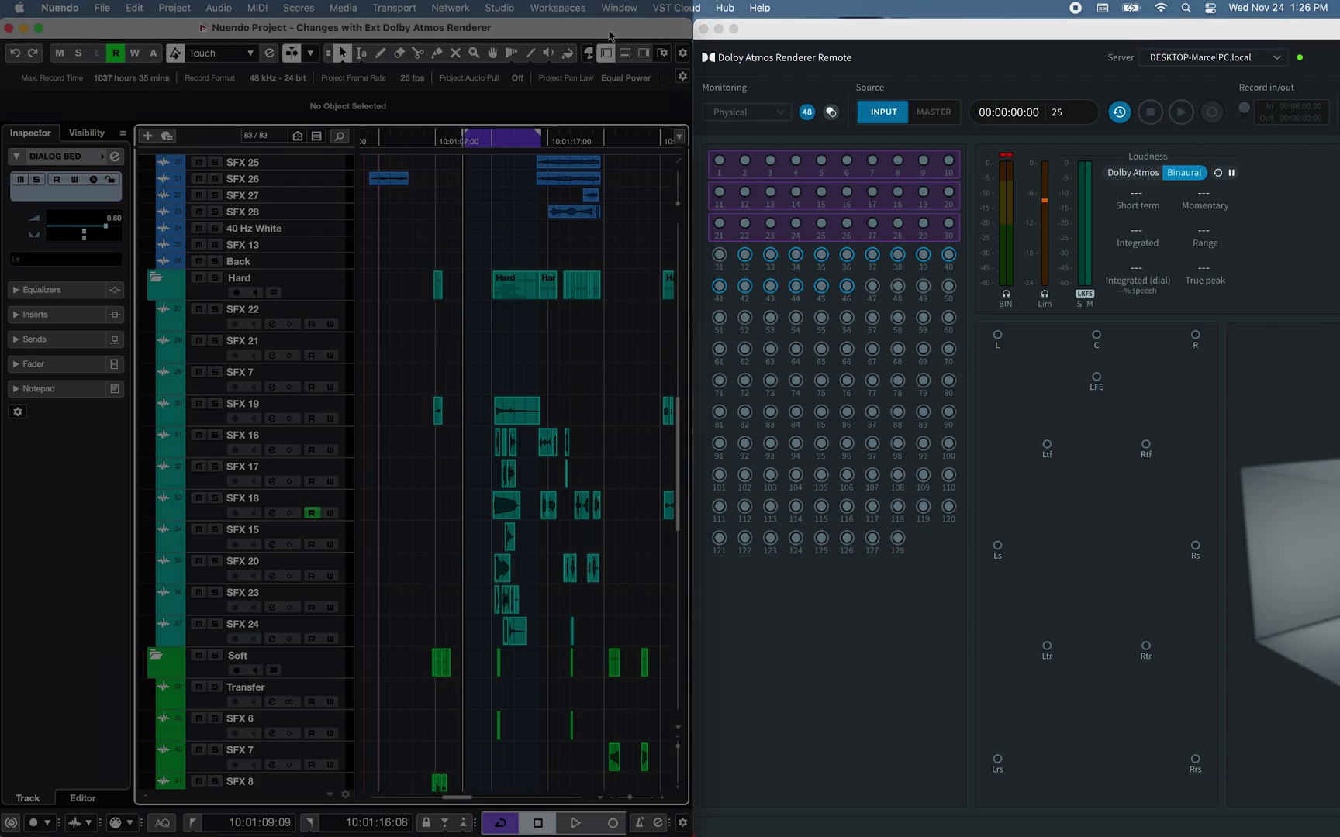
key(F4)
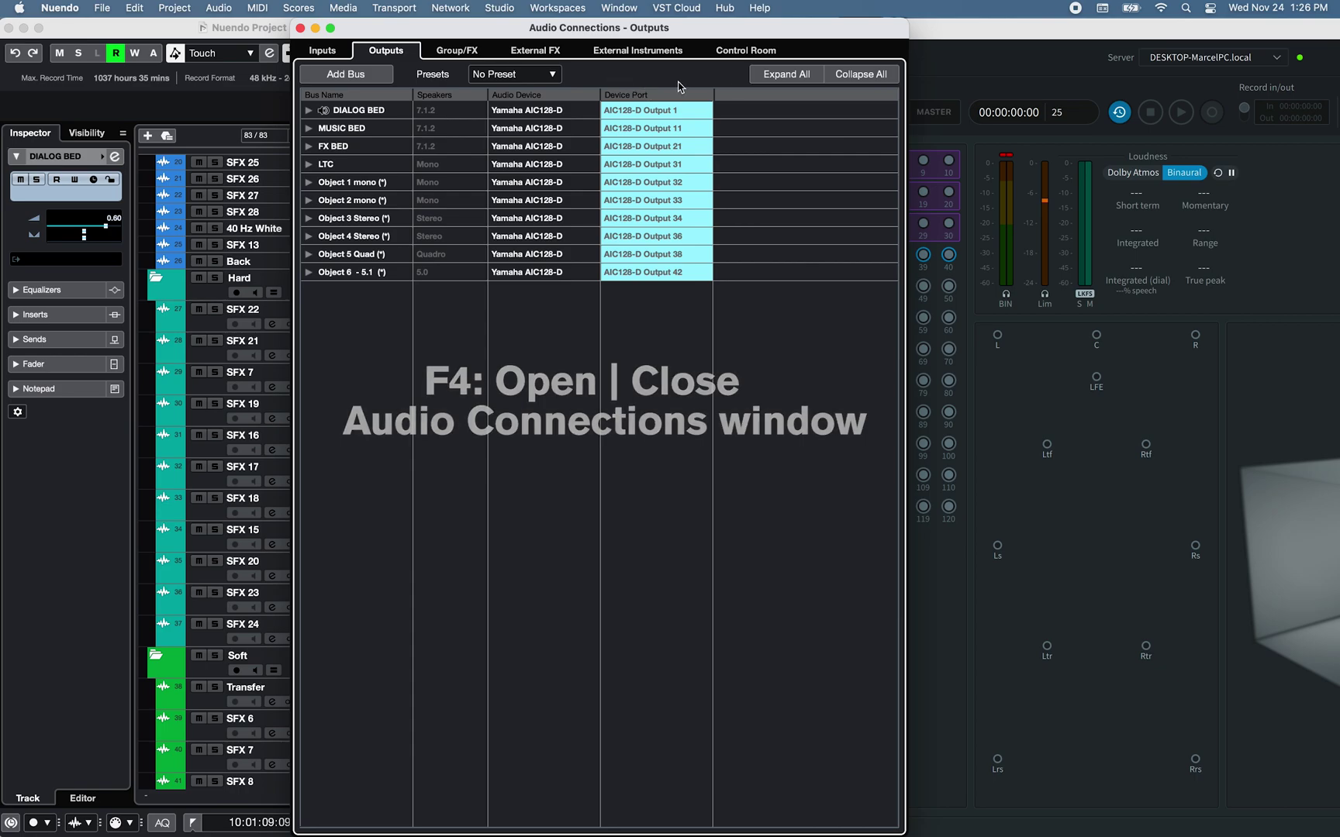
click(786, 74)
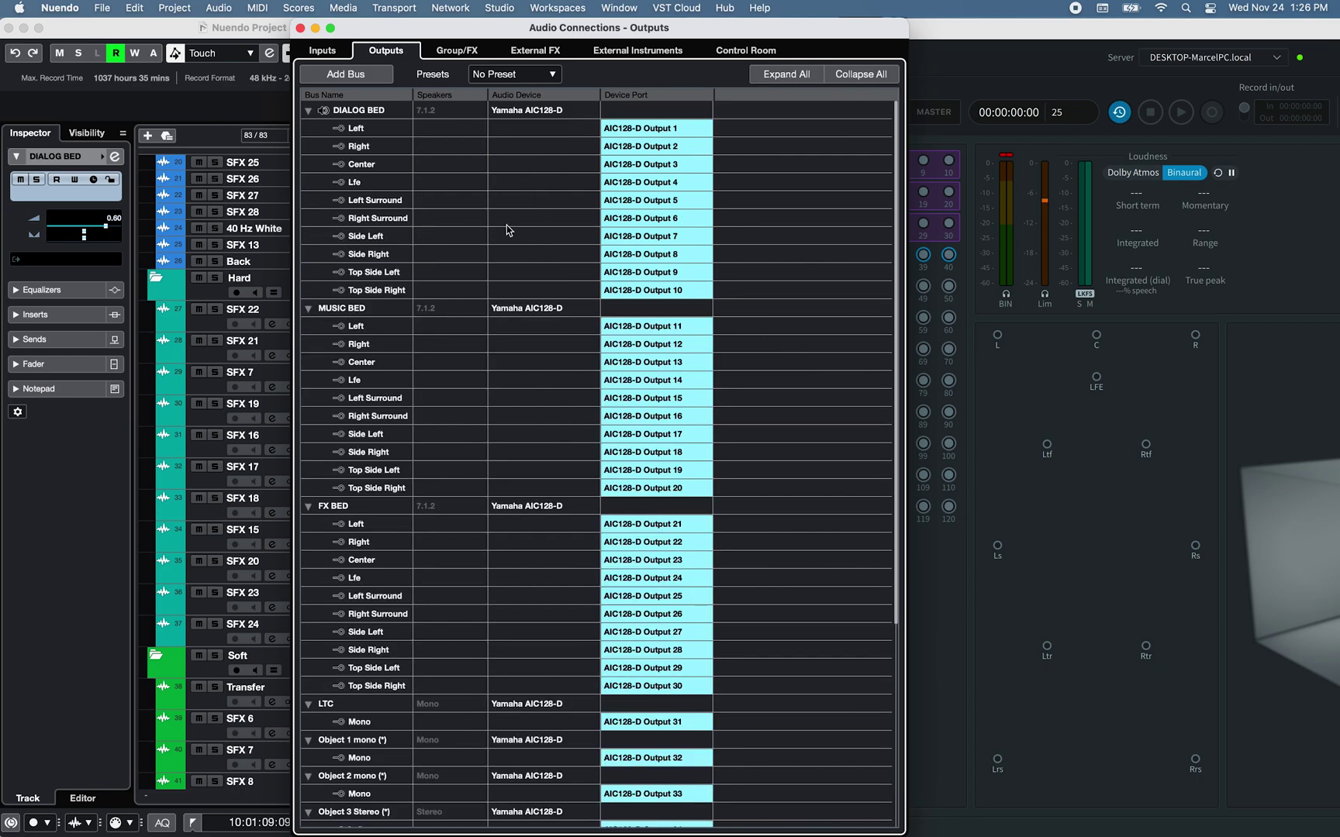
Inspect the AIC128-D ports on DIALOG BED, MUSIC BED, FX BED, LTC and Object 1 mono.
double_click(378, 111)
click(363, 310)
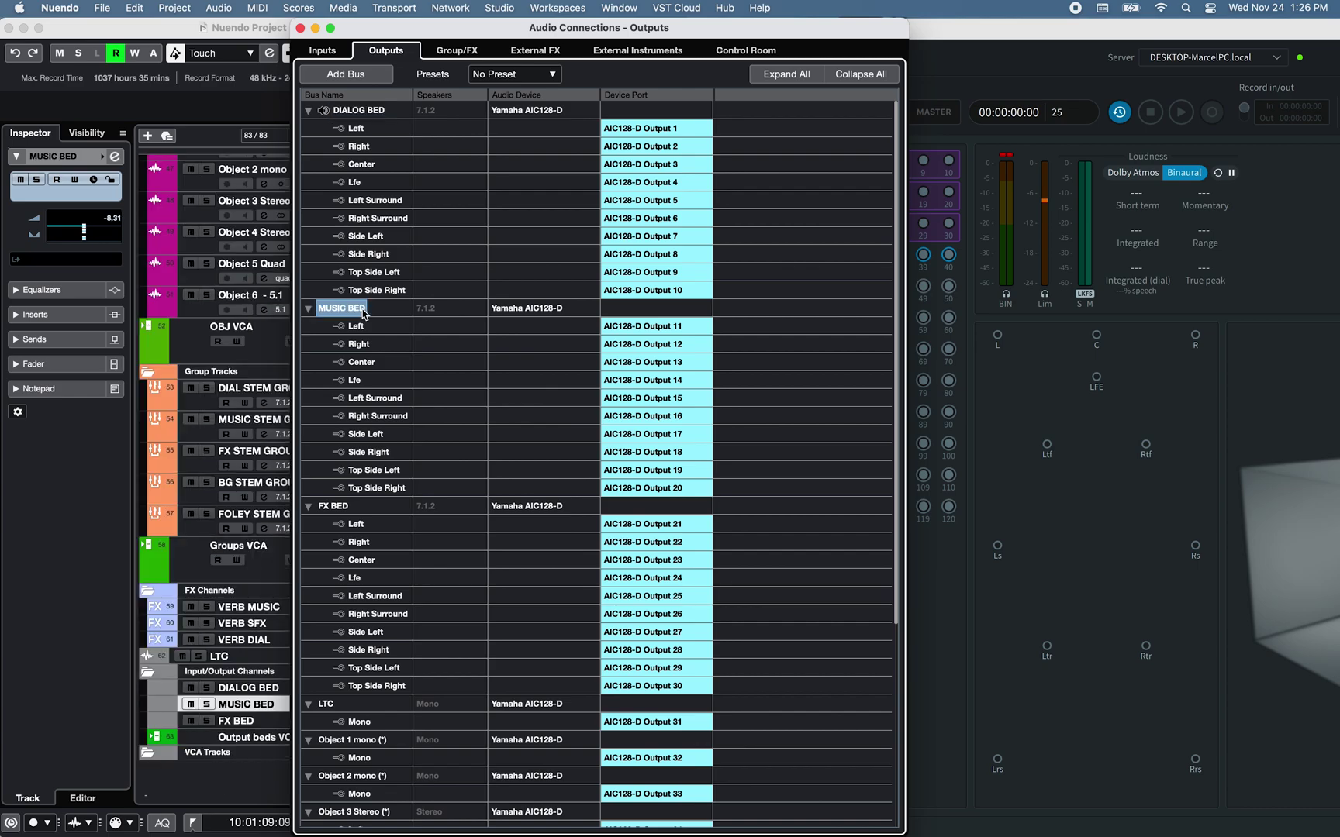
click(348, 505)
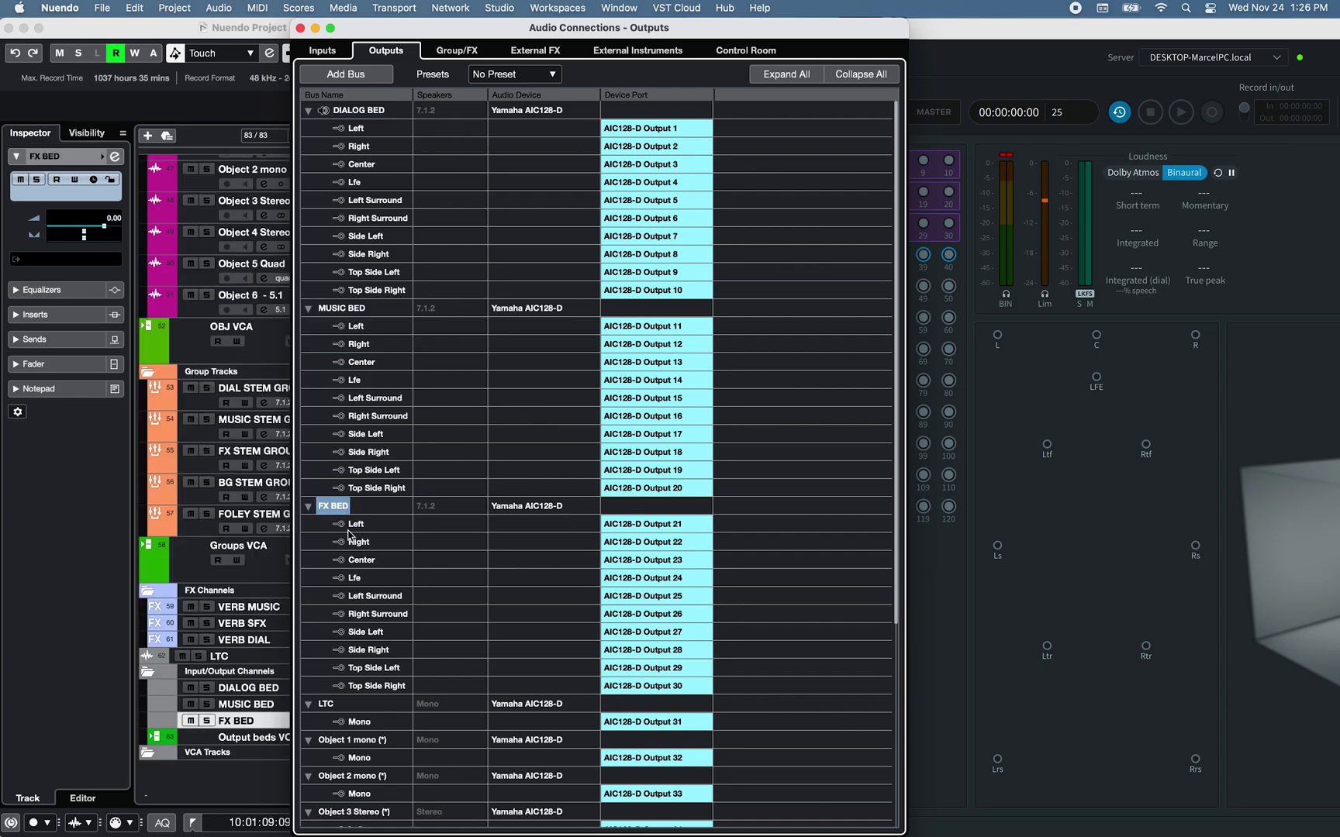
click(336, 704)
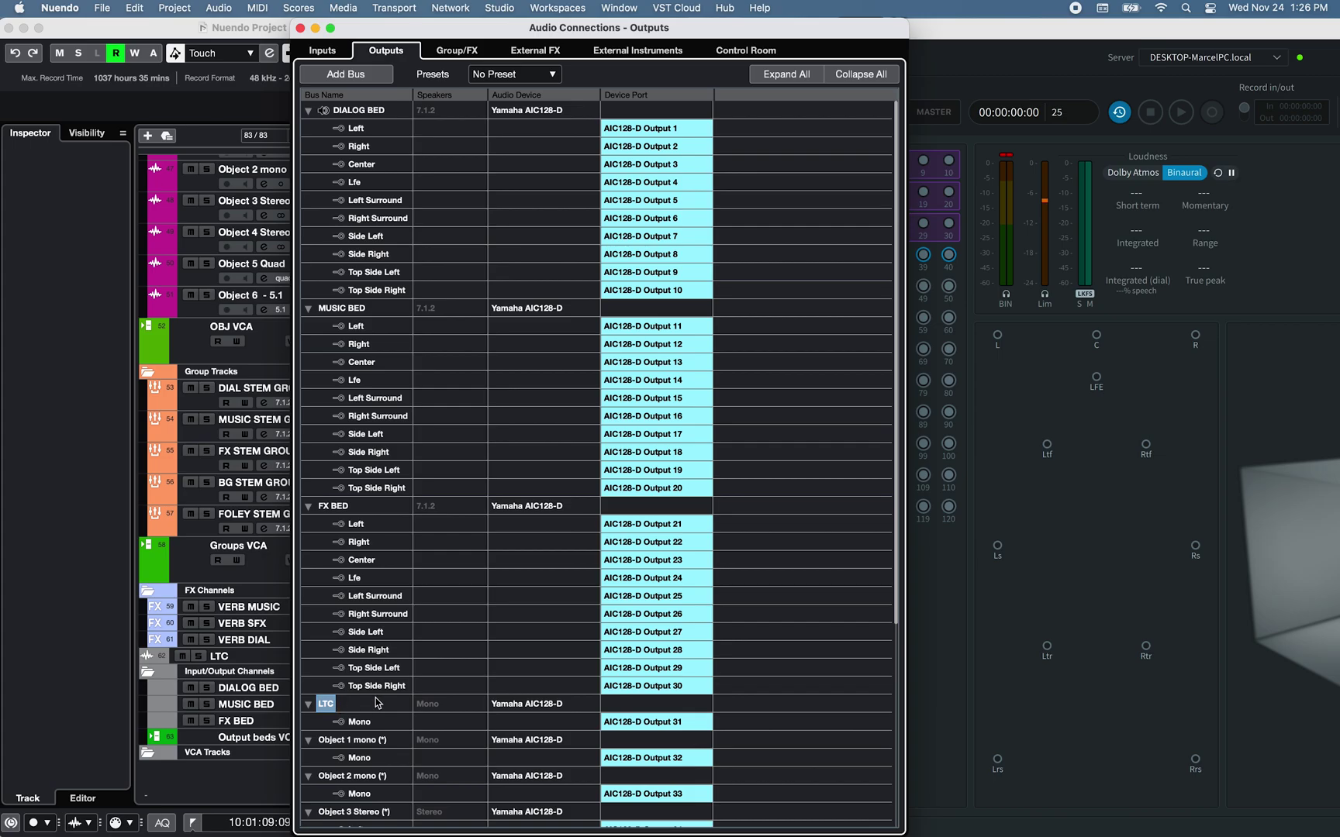
scroll(376, 702, down, 5)
scroll(376, 701, down, 4)
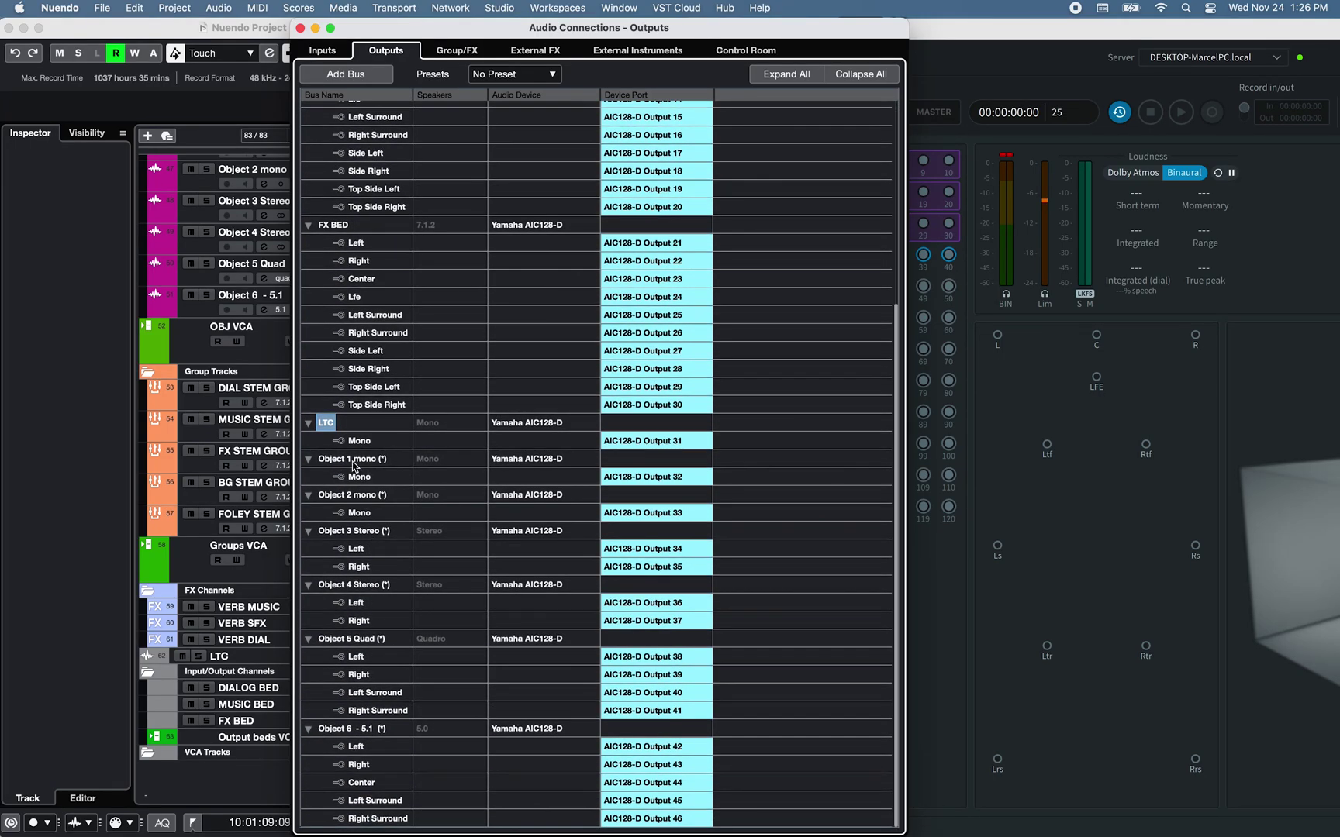
click(353, 459)
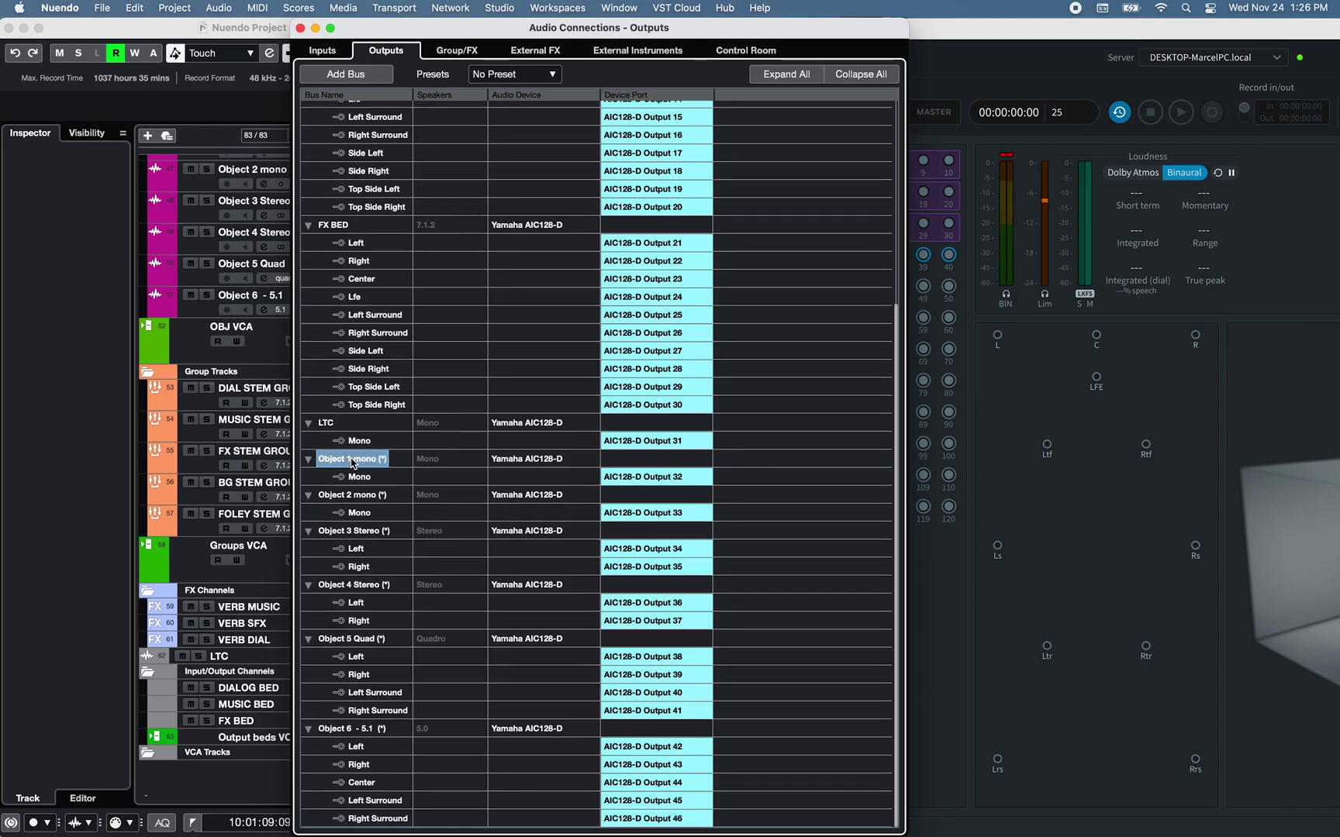
Open and close the ADM authoring for Dolby Atmos settings.
click(174, 7)
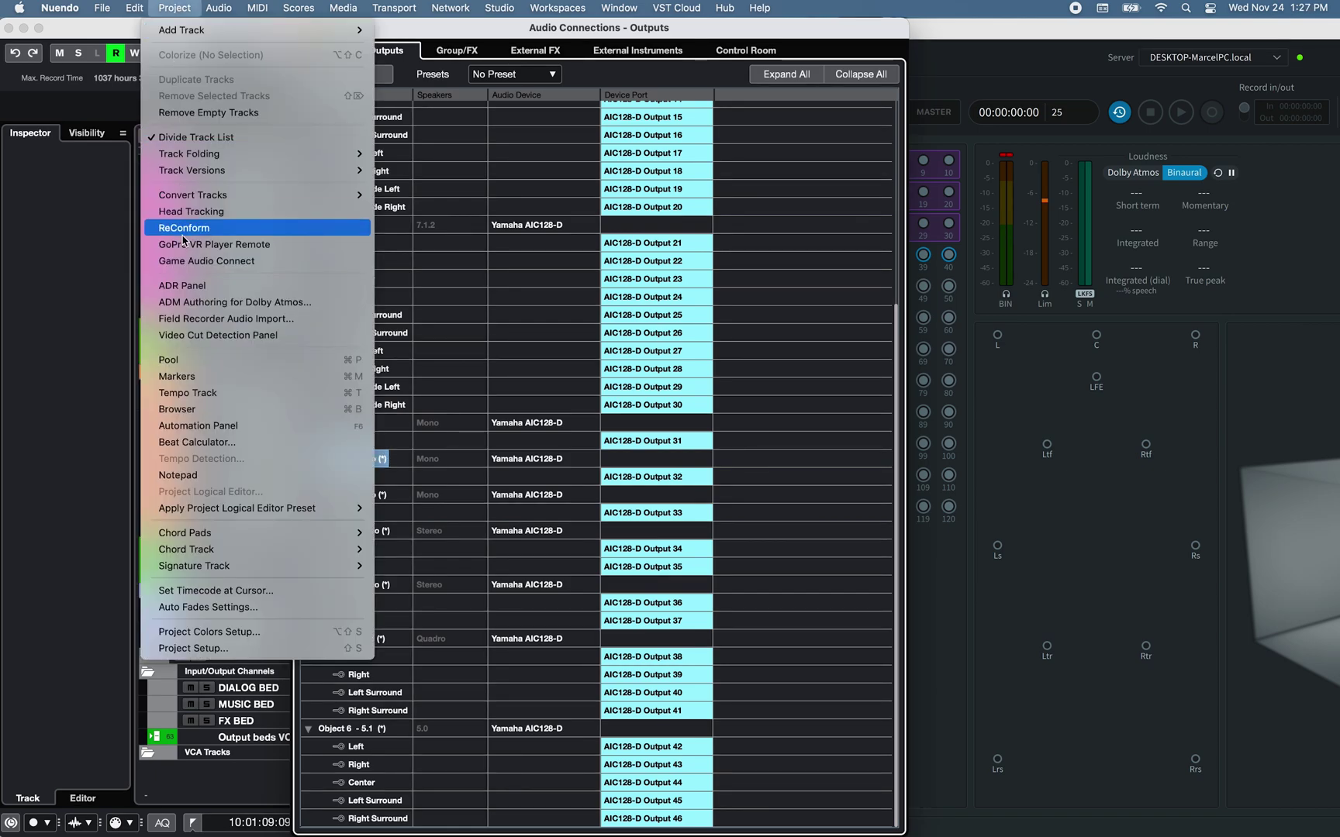
click(192, 302)
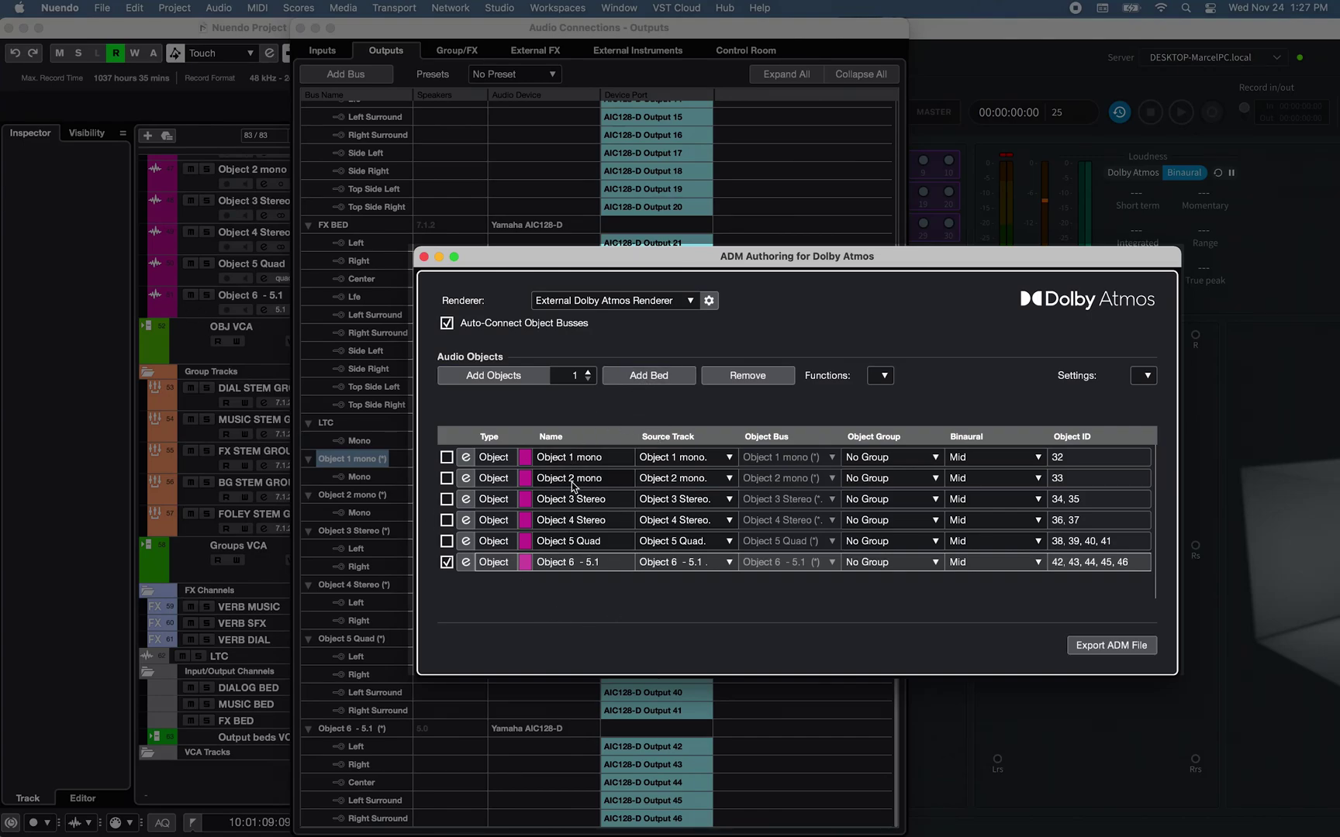
click(423, 257)
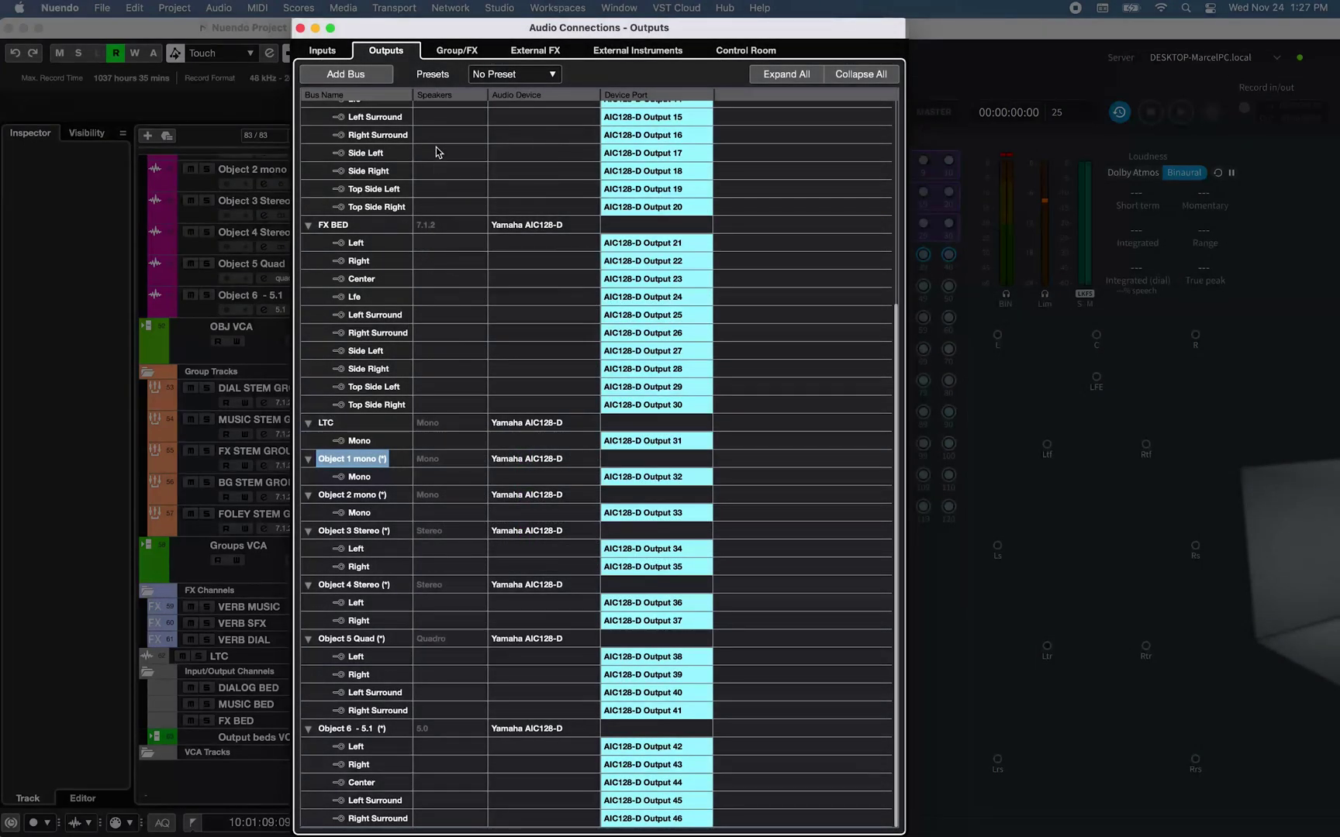
On the Group/FX routing, inspect the five stem groups and the VERB MUSIC, SFX and DIAL reverbs.
click(453, 52)
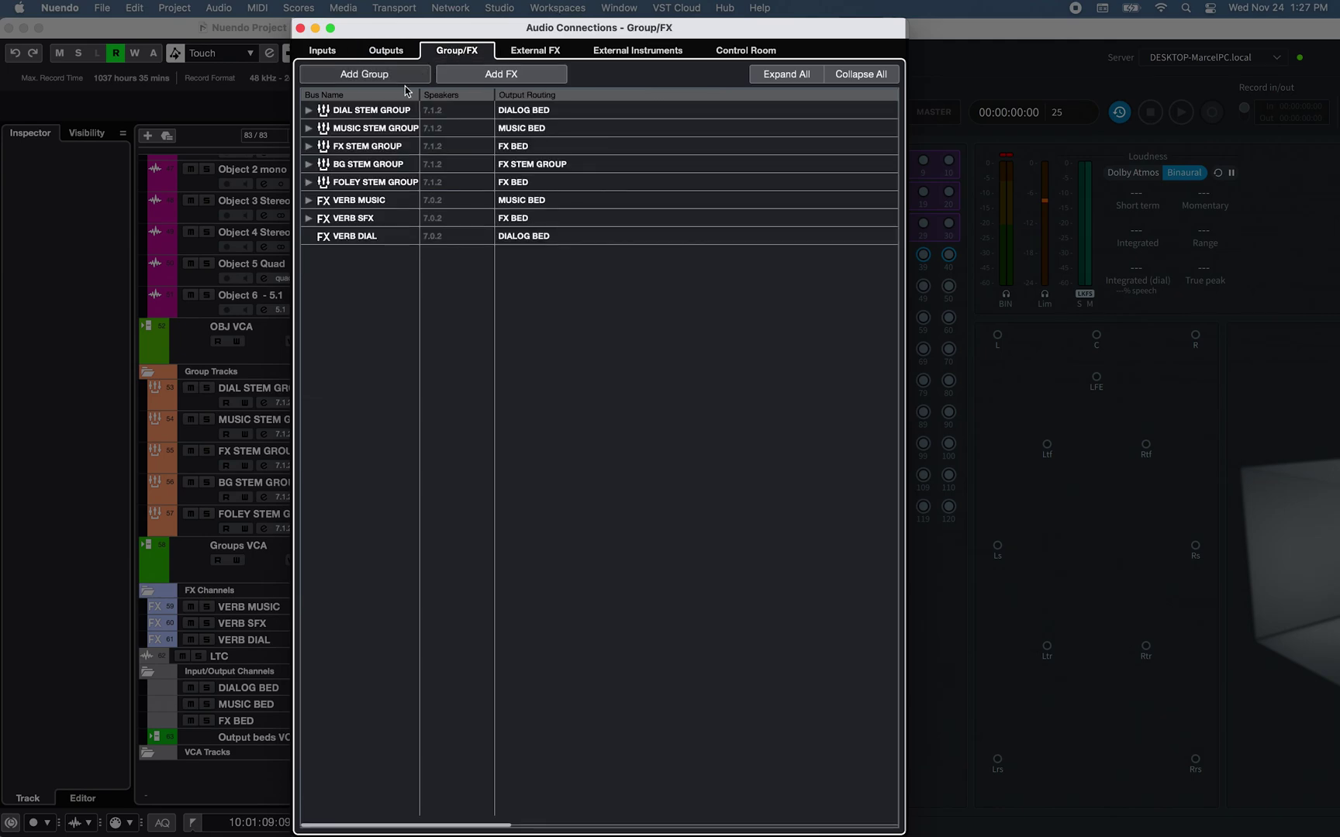
click(393, 116)
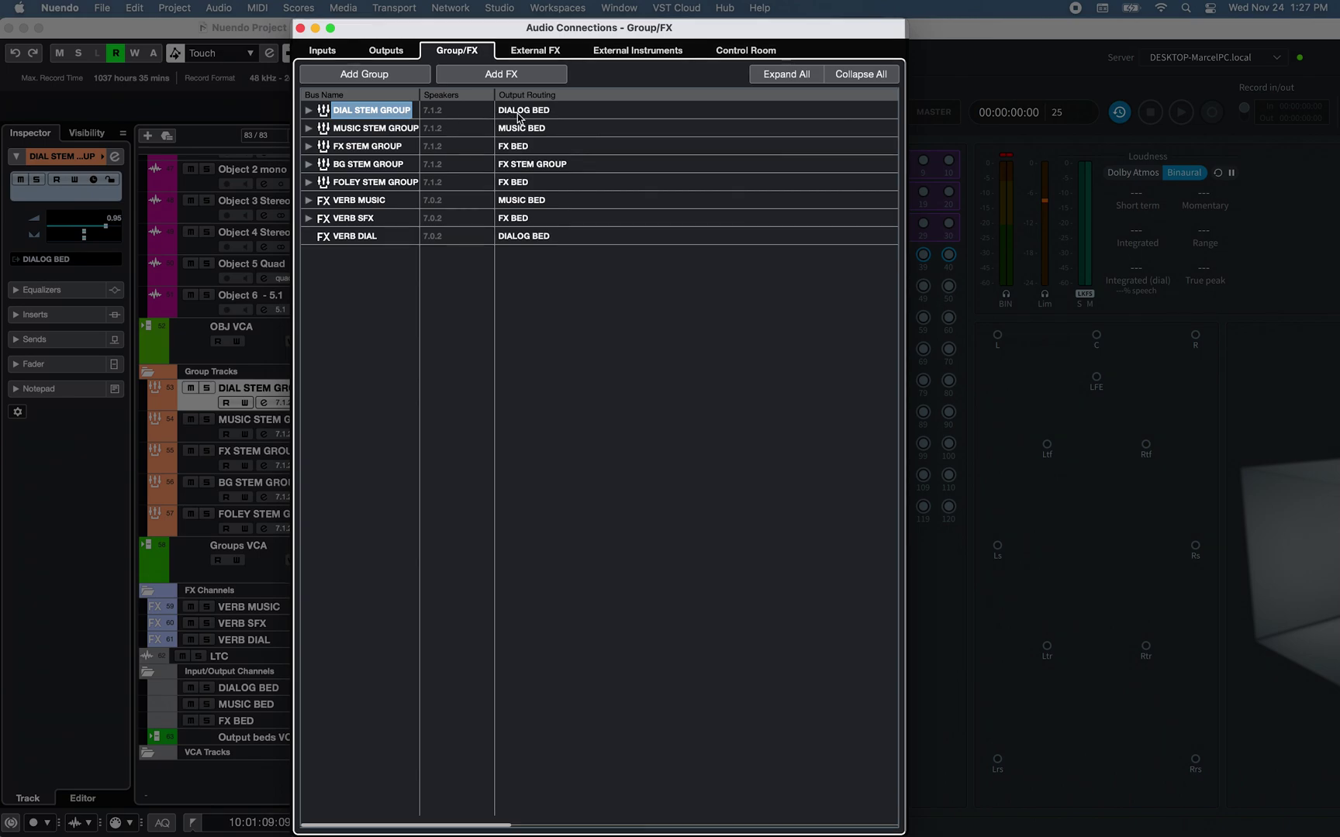
click(392, 128)
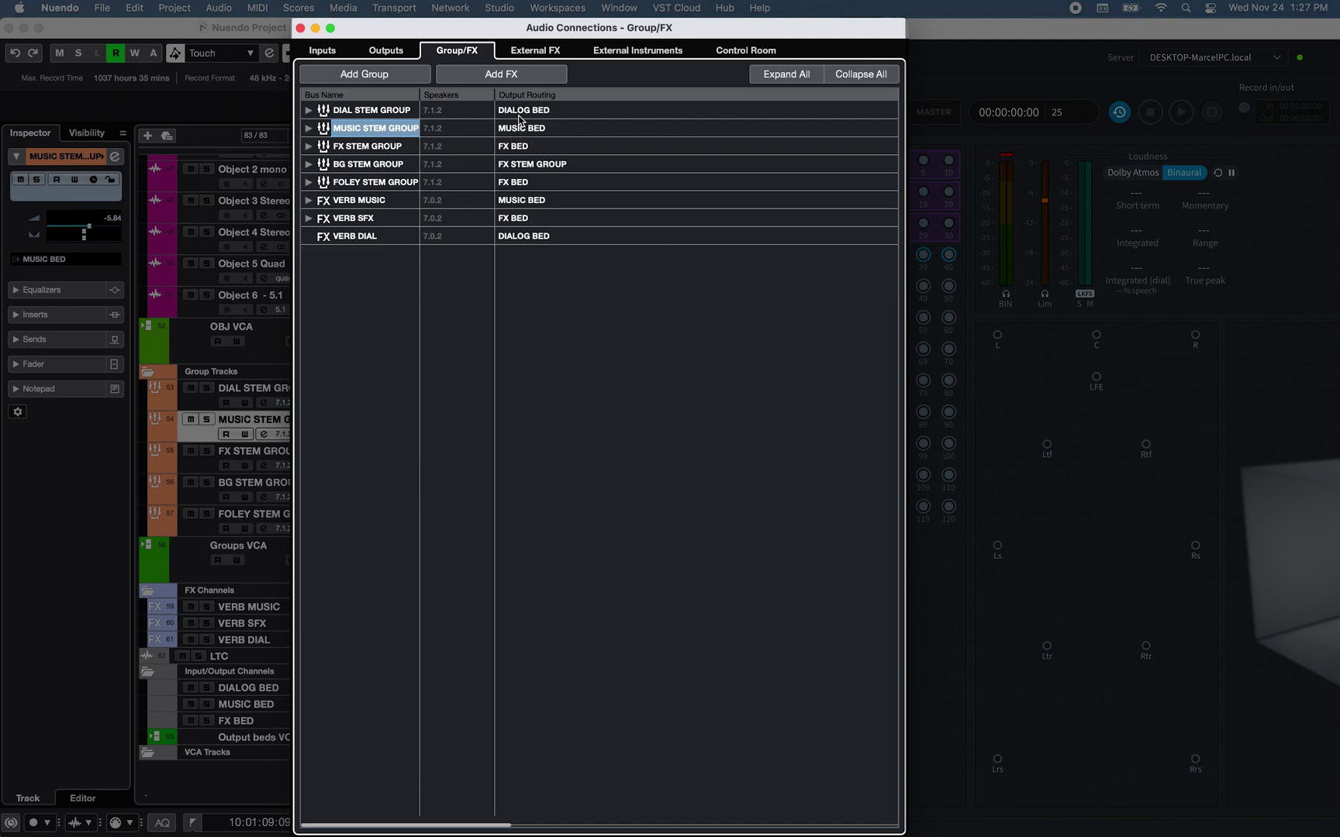
click(392, 149)
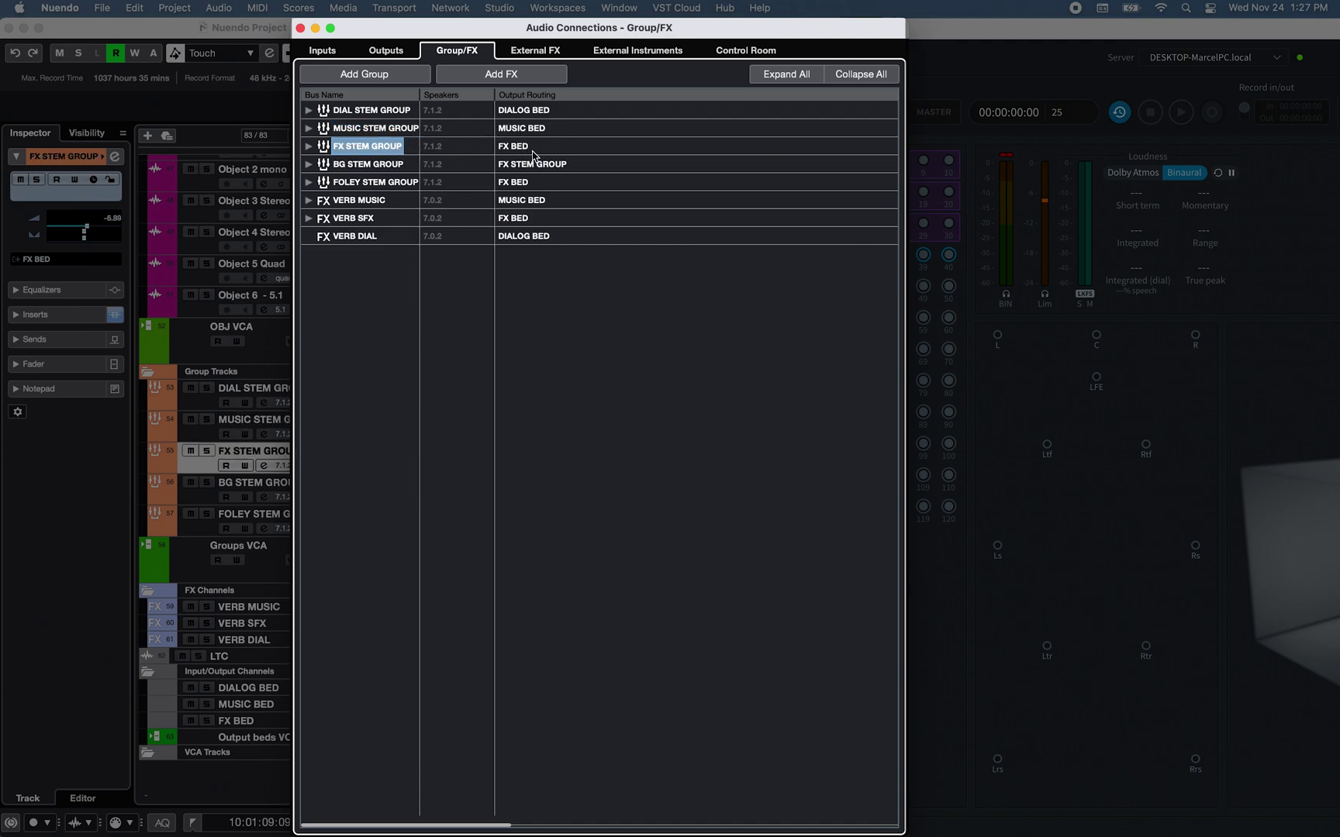
click(379, 166)
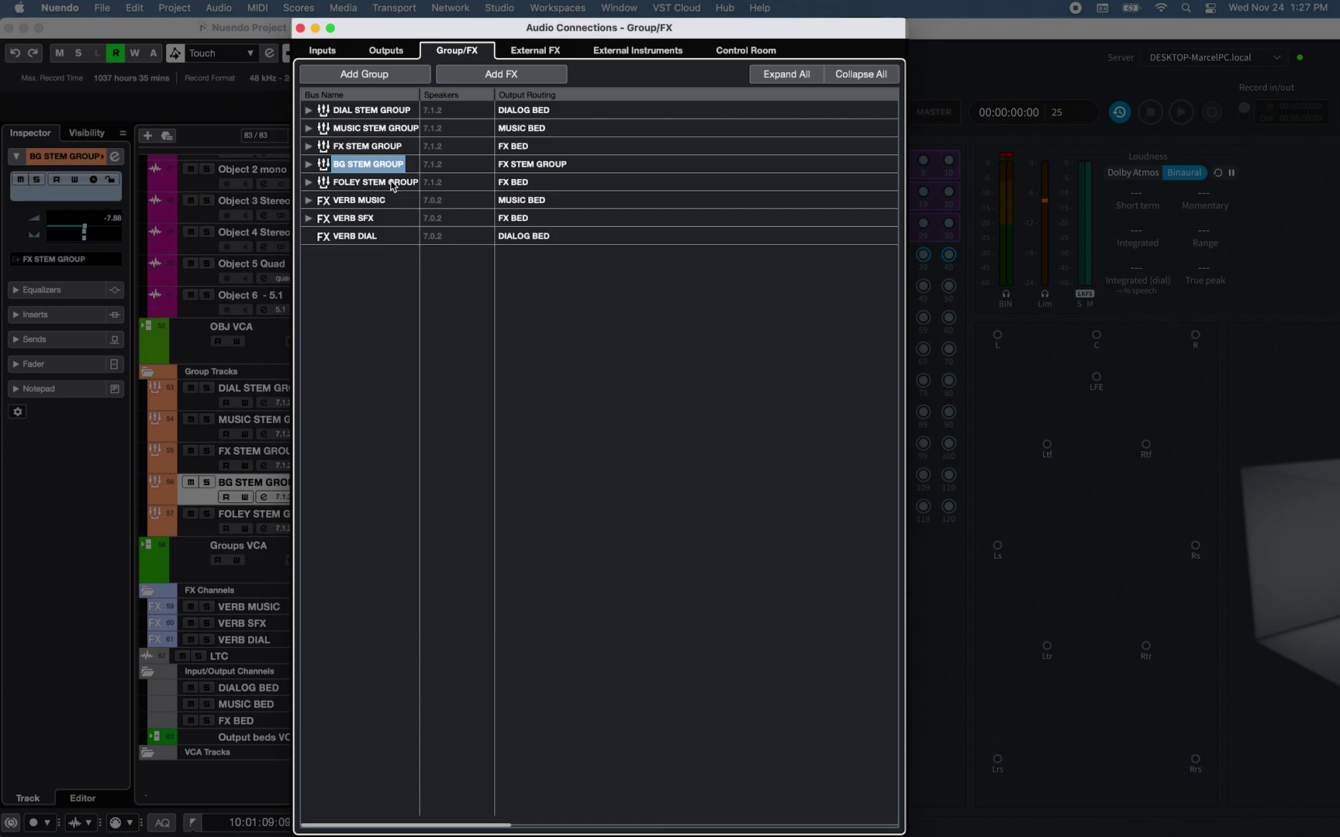
click(393, 184)
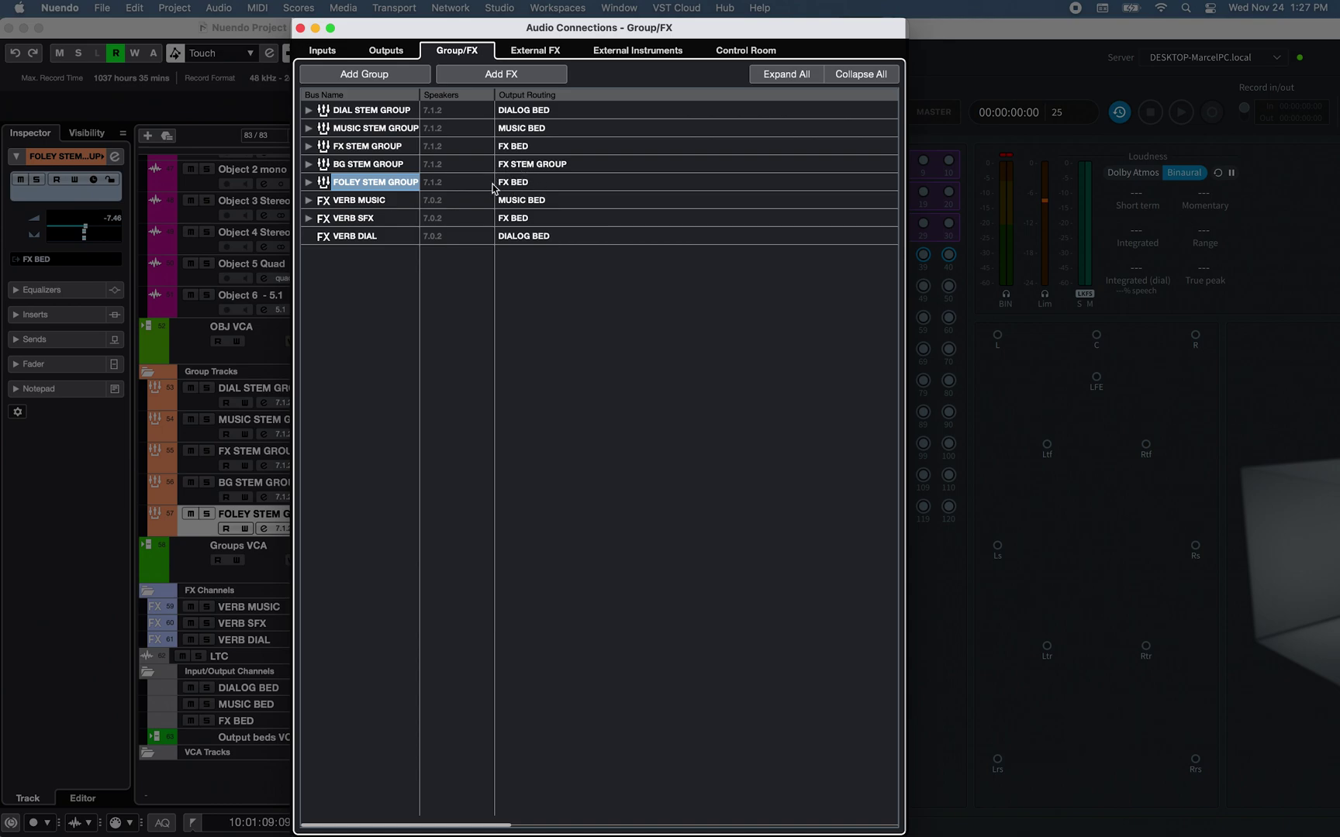
click(356, 203)
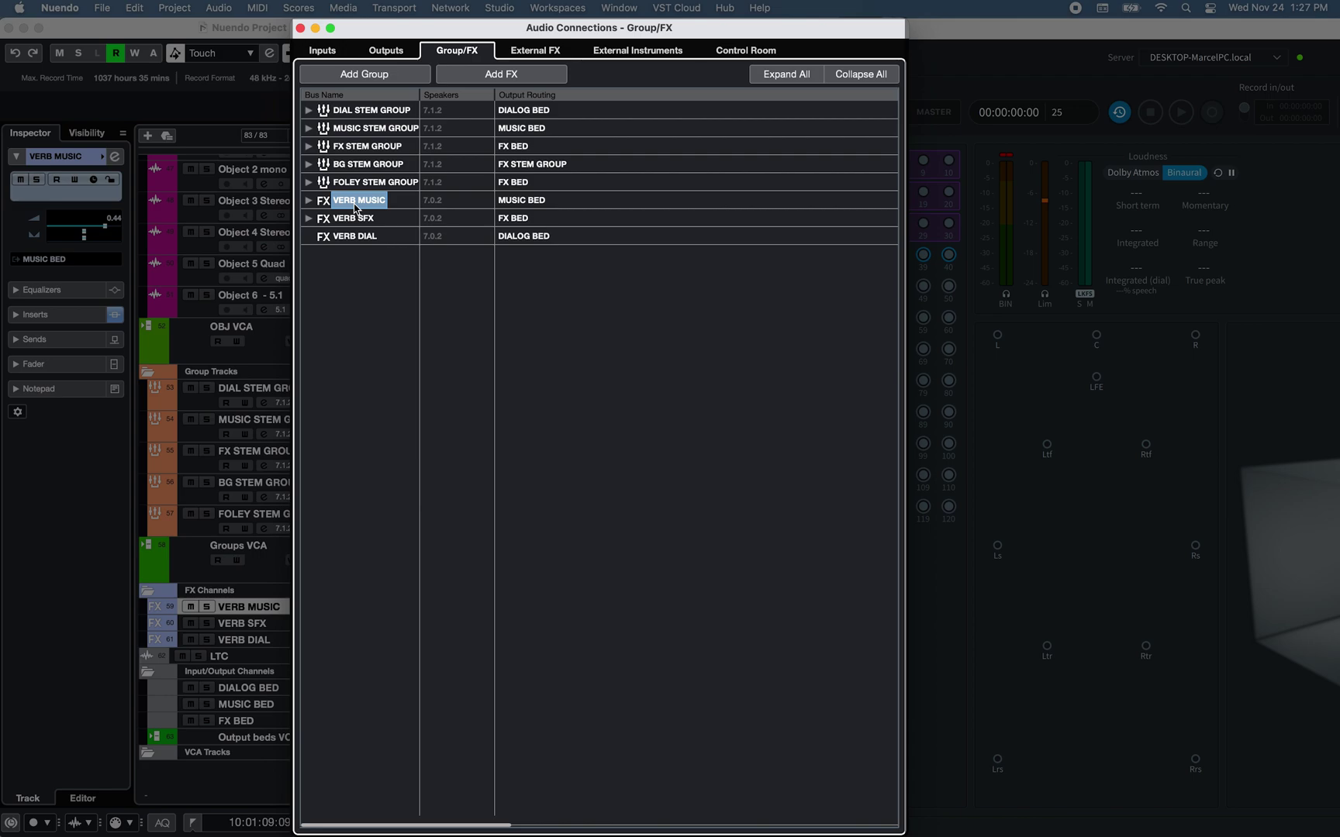
click(369, 222)
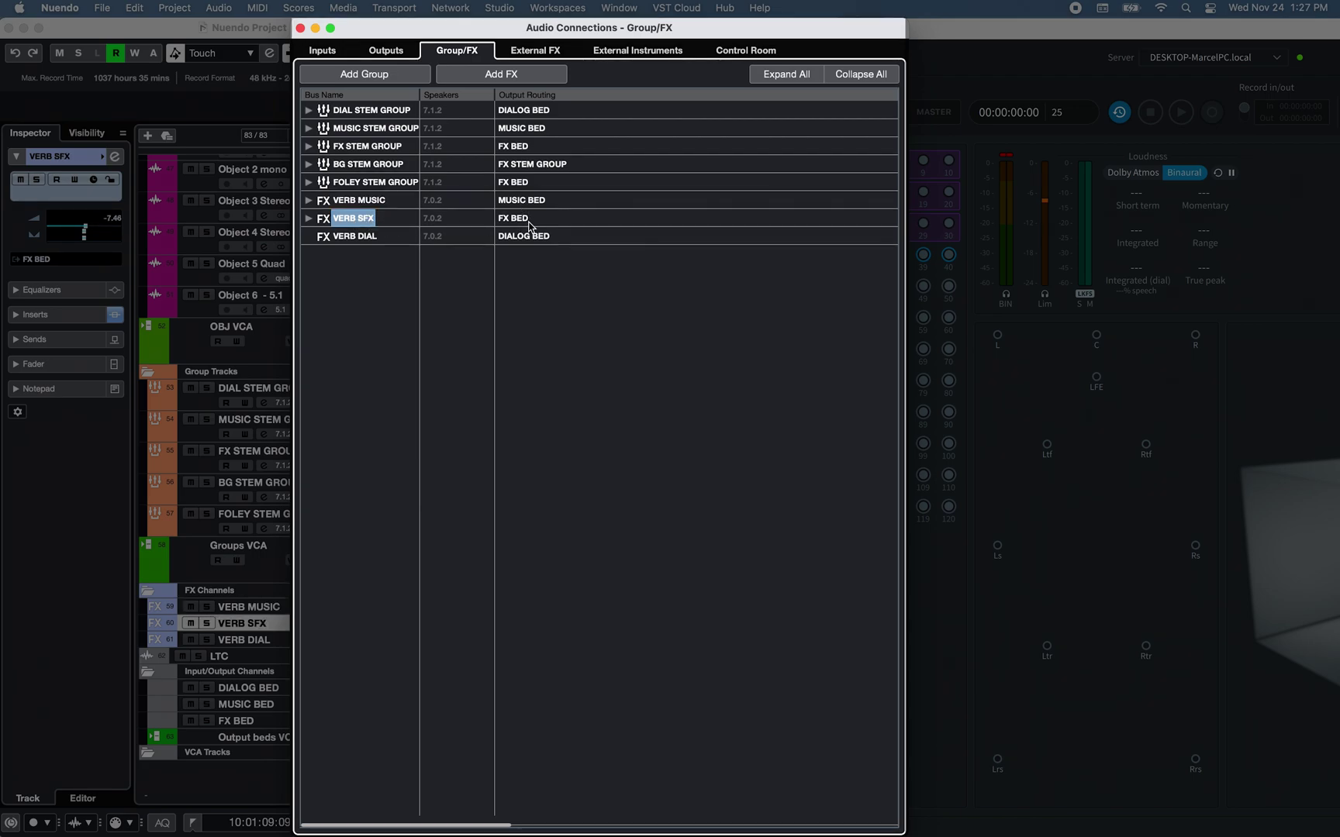
click(366, 237)
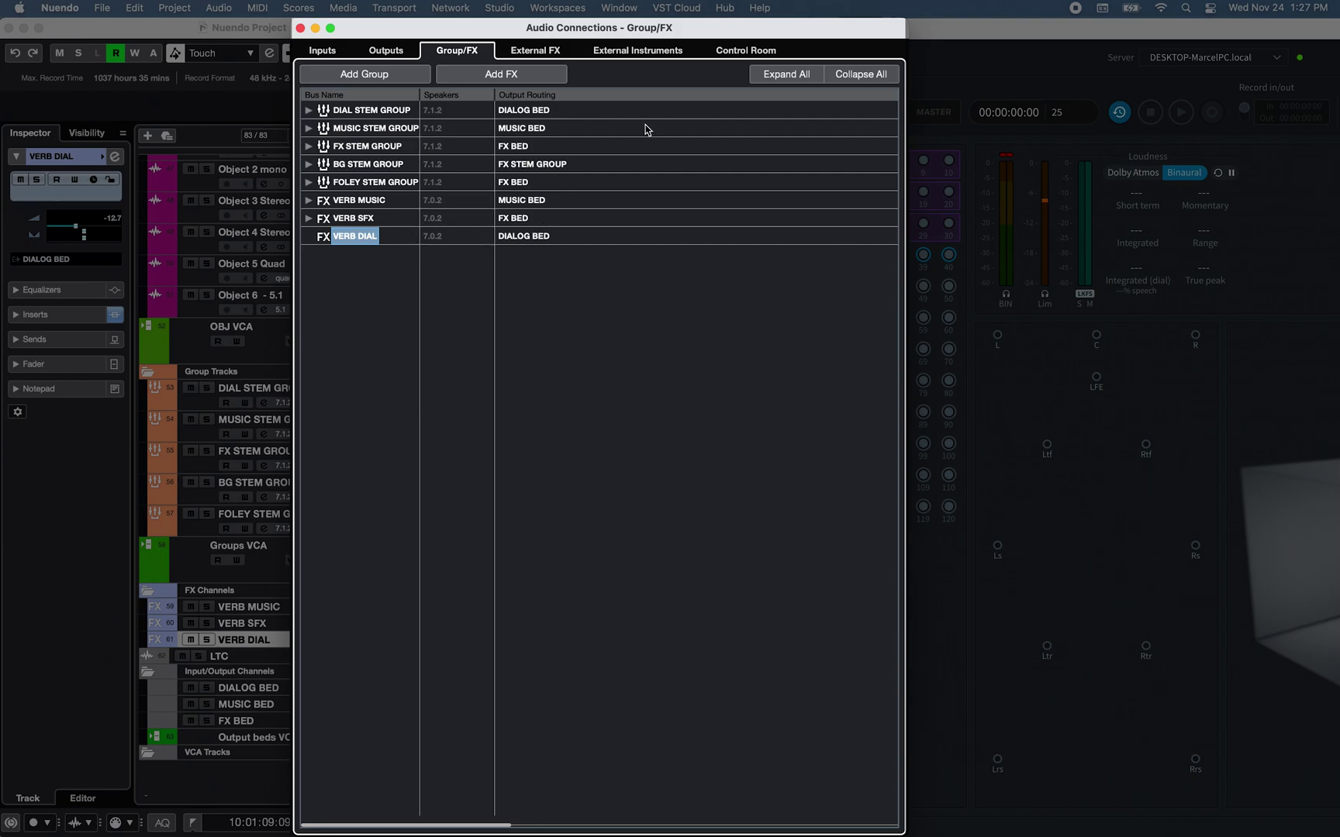
Expand all group and FX buses and scroll through their channel assignments.
click(786, 73)
scroll(645, 384, down, 5)
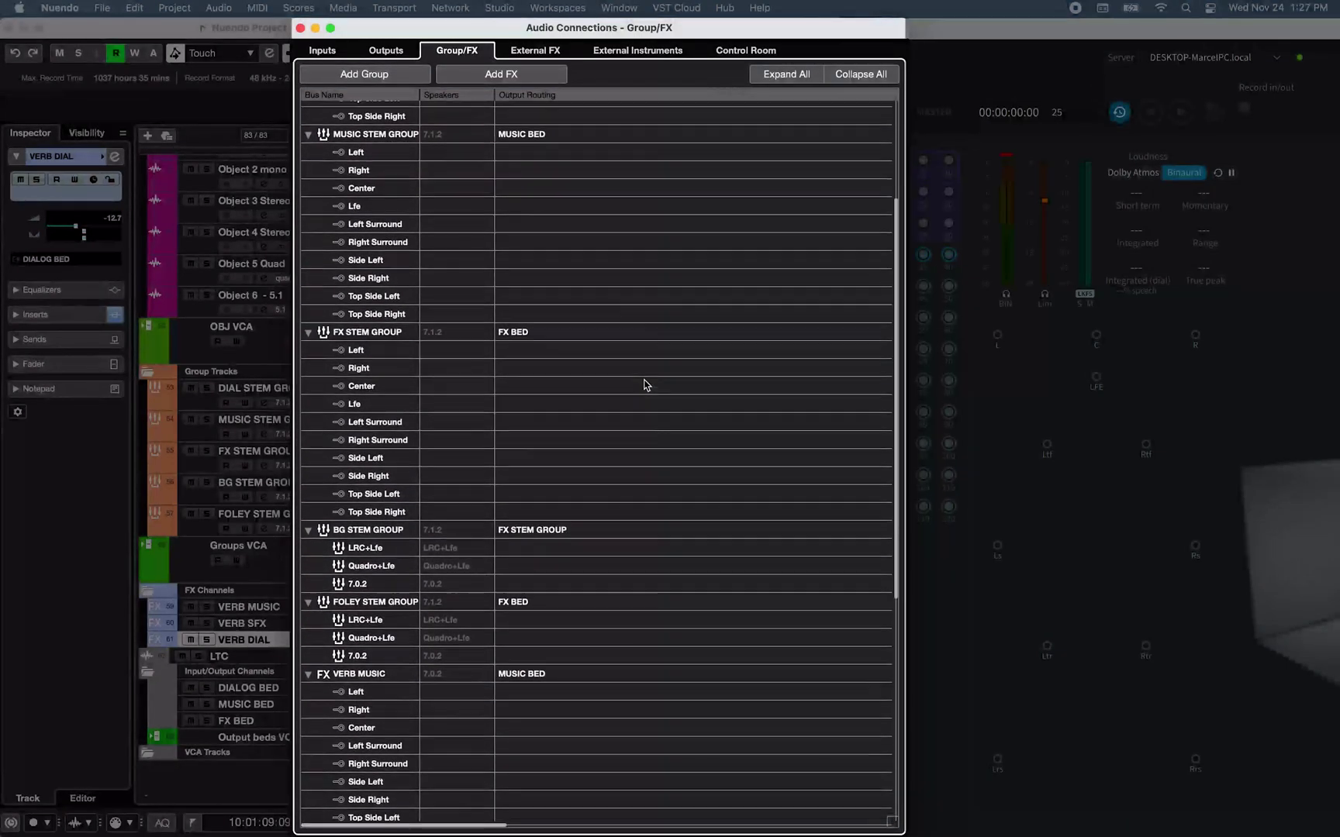
scroll(645, 385, down, 6)
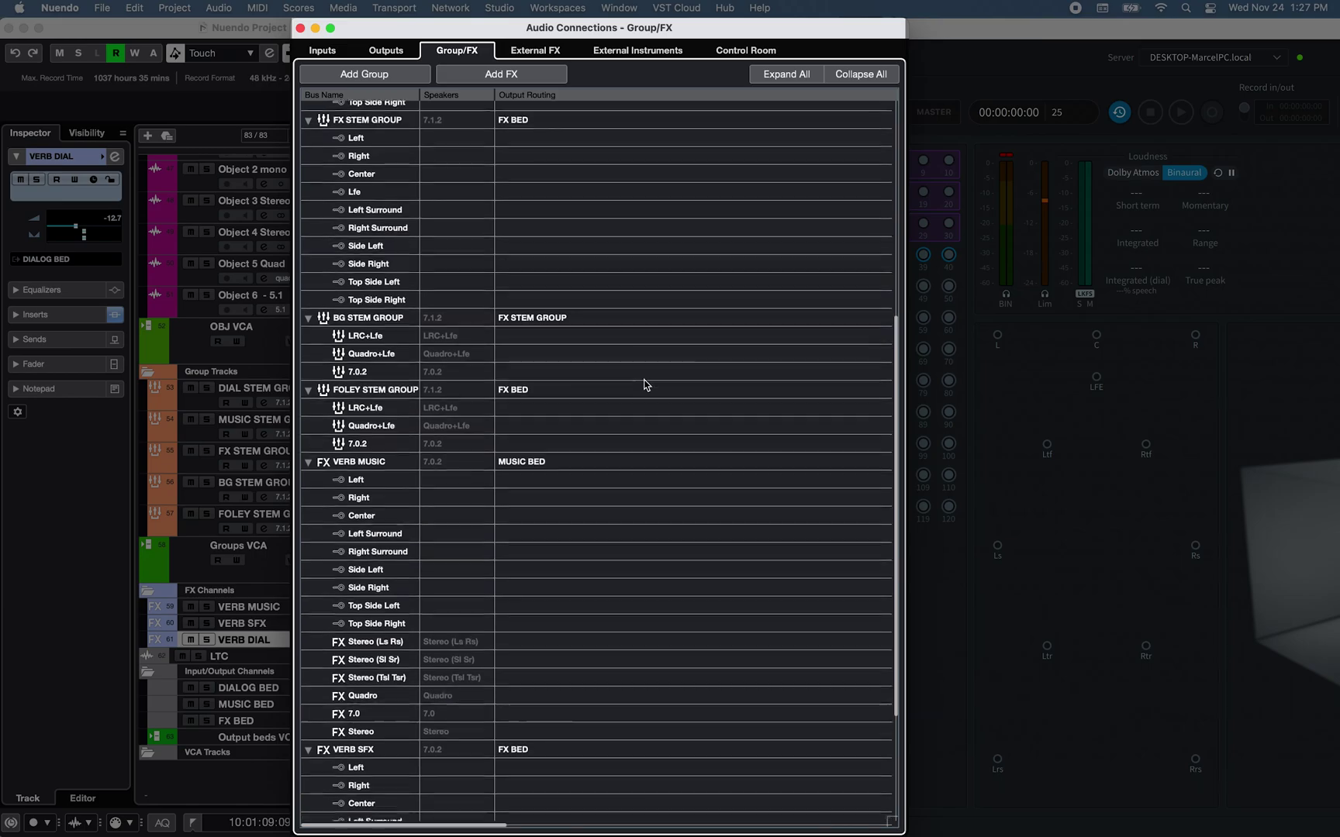
scroll(645, 385, down, 4)
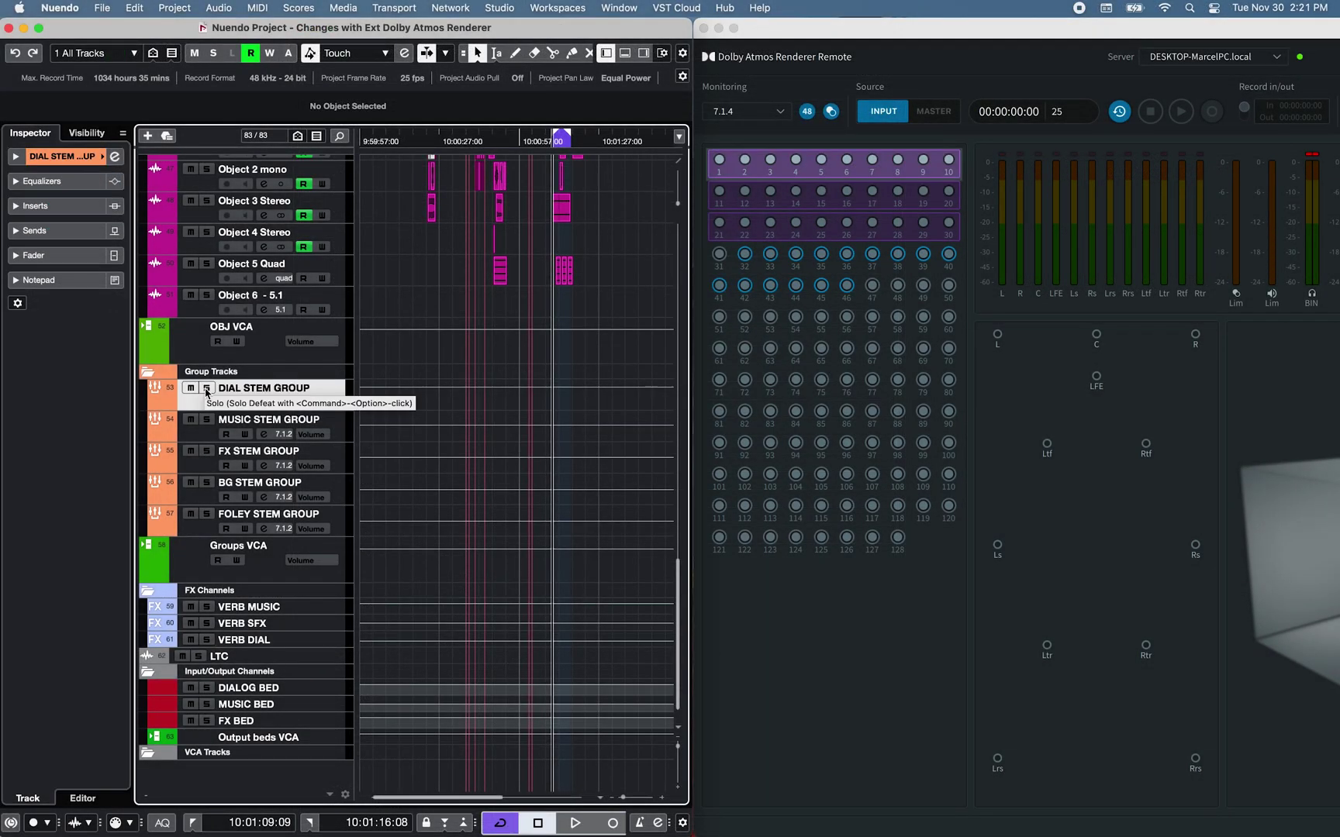
Solo and audition the DIAL and MUSIC stem groups in turn during playback.
click(207, 387)
key(space)
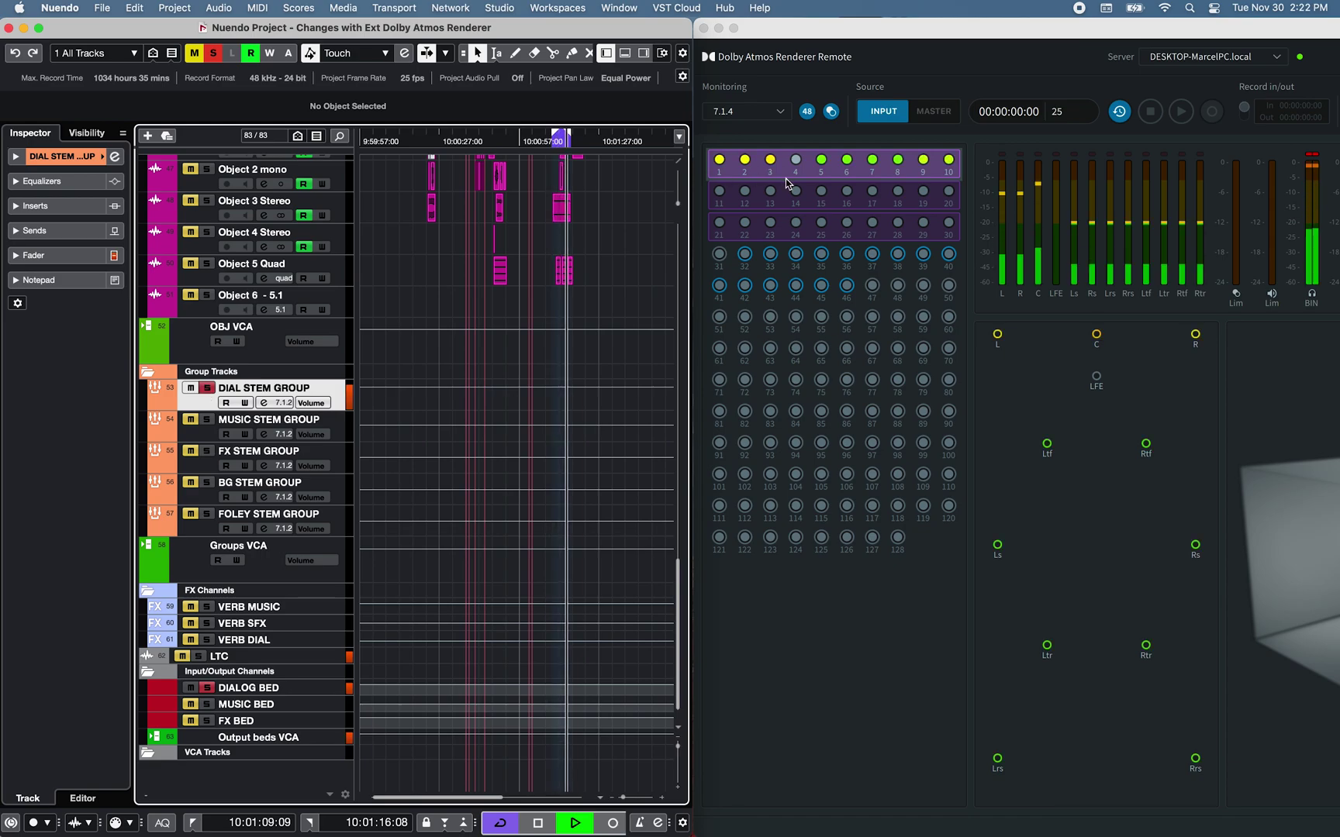
key(space)
click(207, 387)
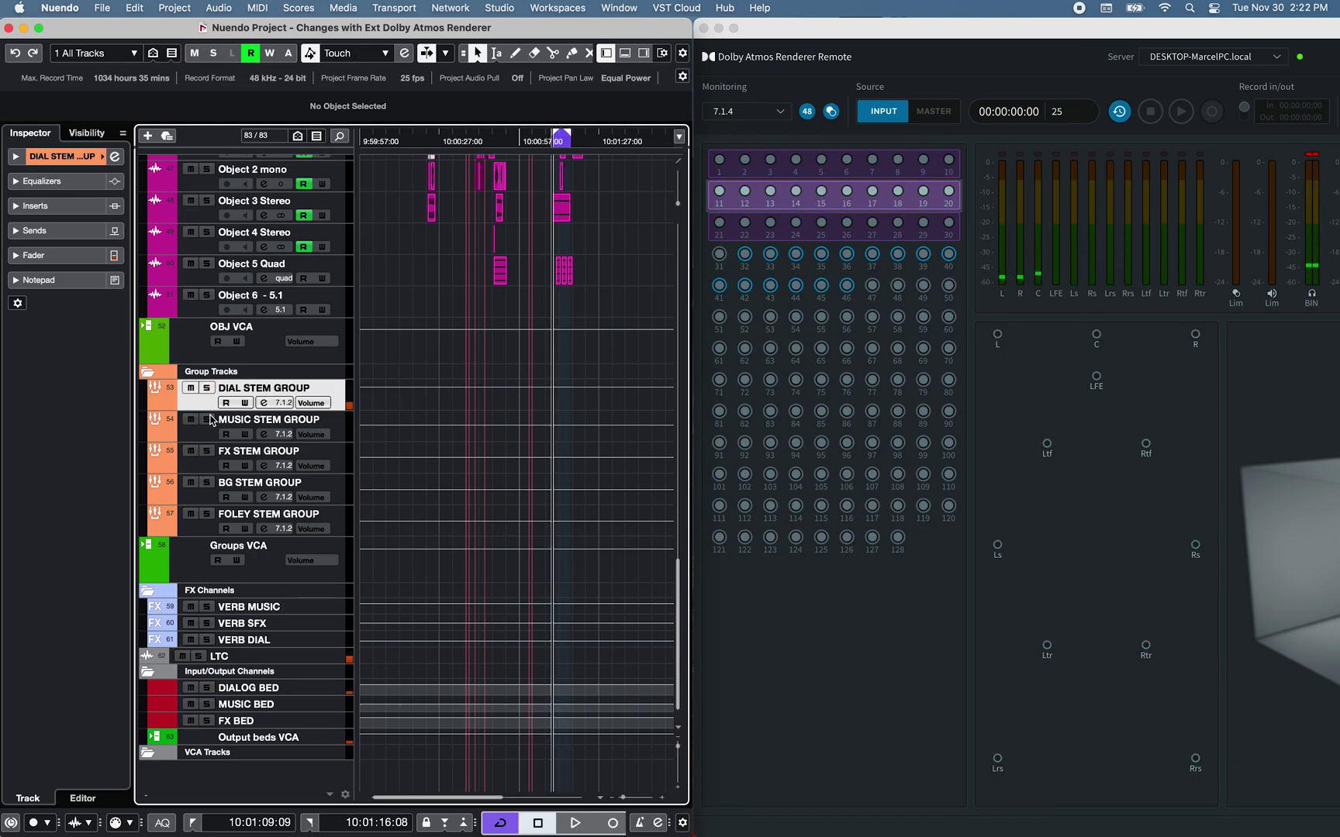
click(207, 419)
key(space)
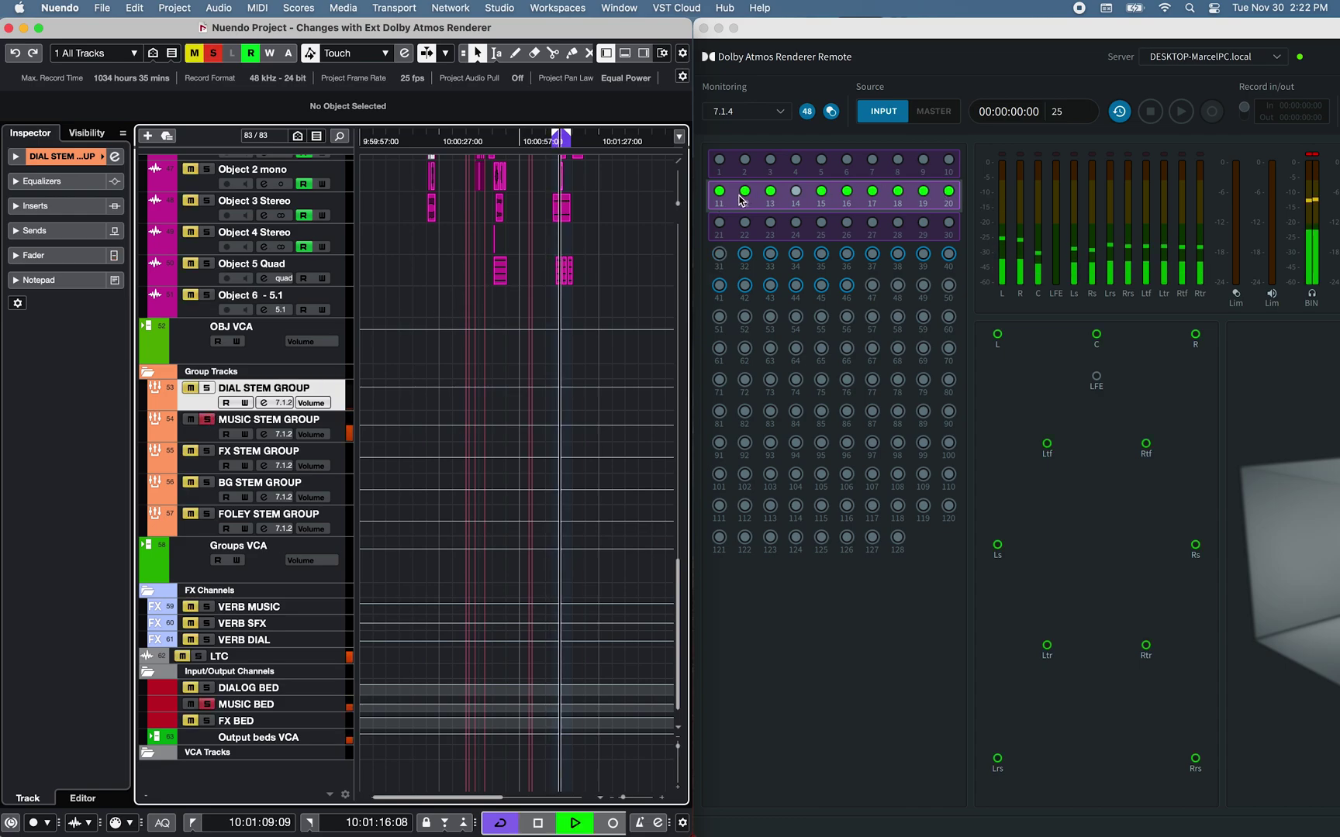
click(207, 420)
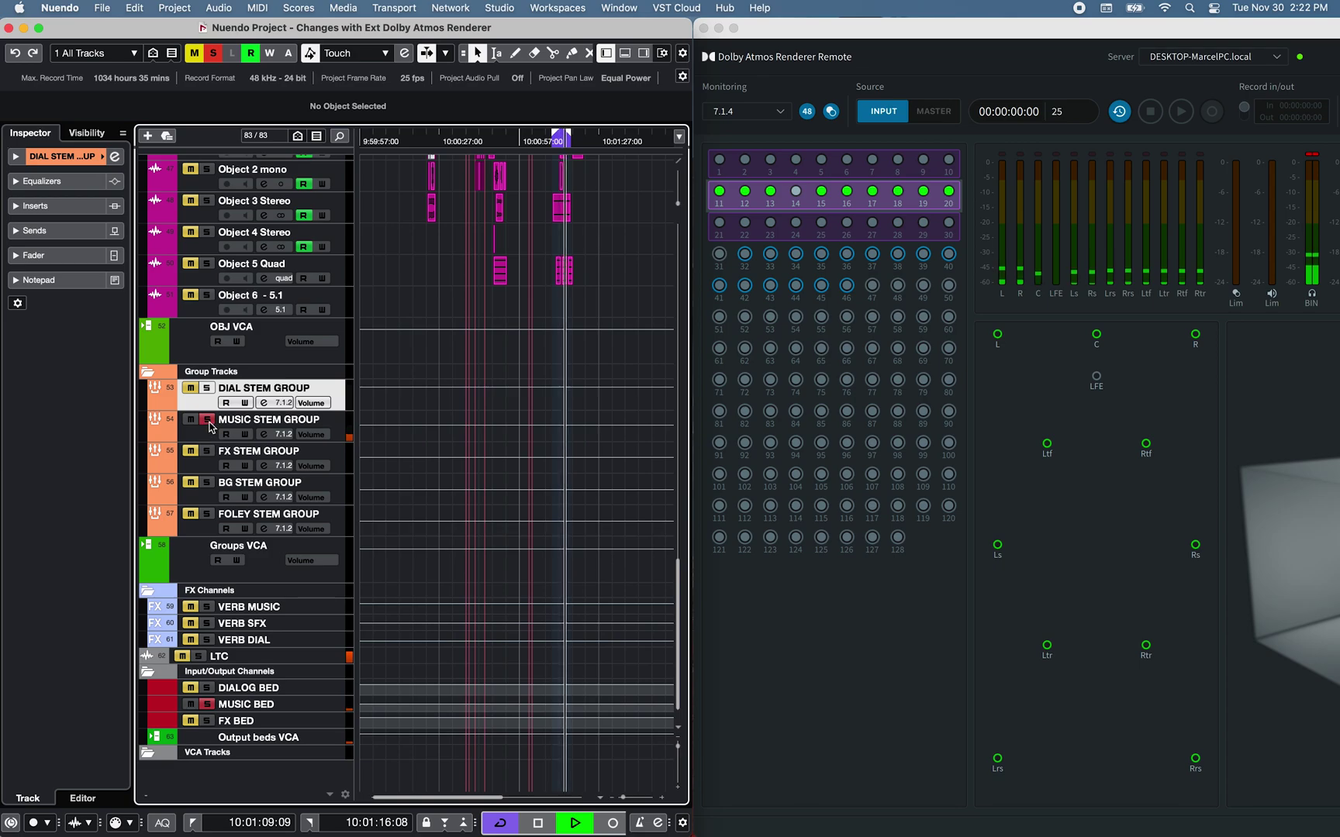
Audition the FX STEM GROUP in solo, then bring up the track visibility configurations list.
click(206, 450)
key(space)
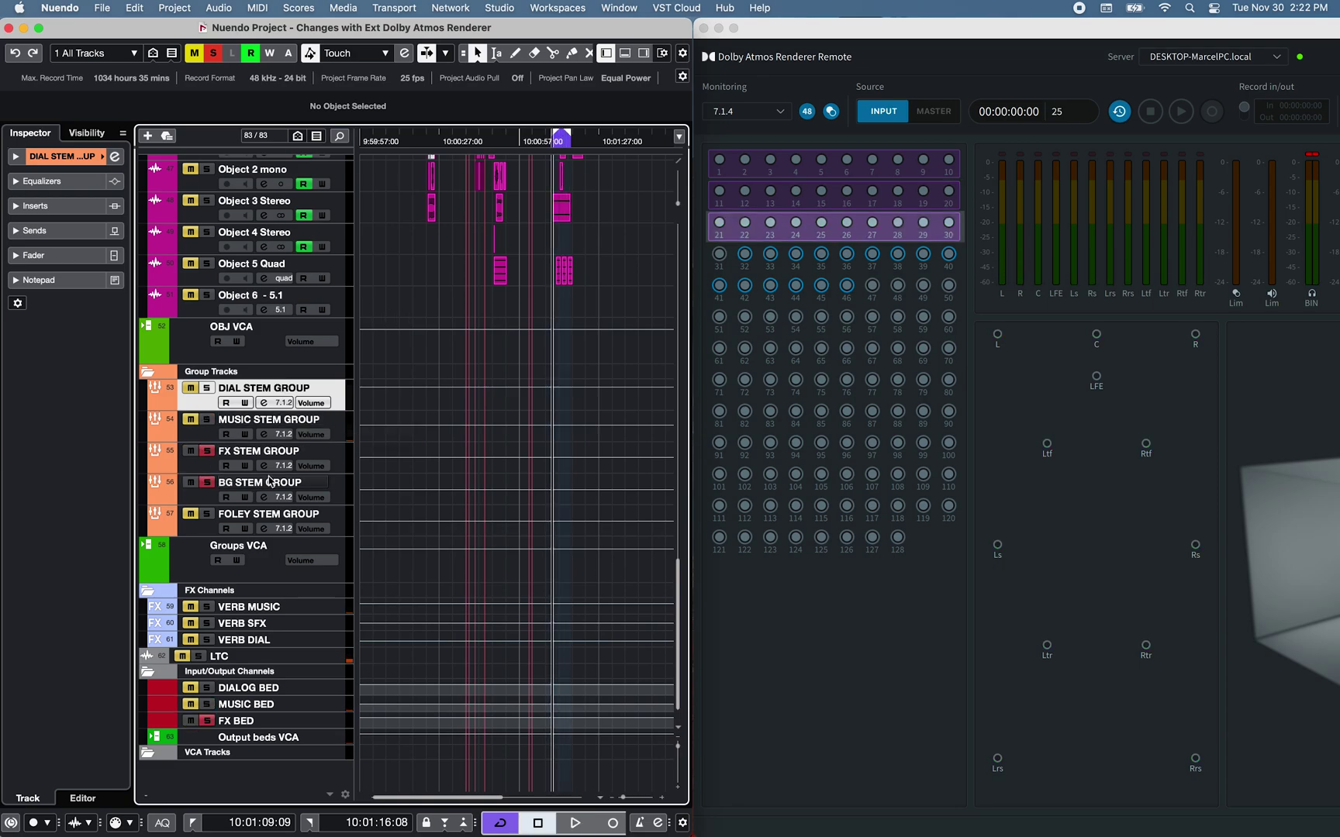
key(space)
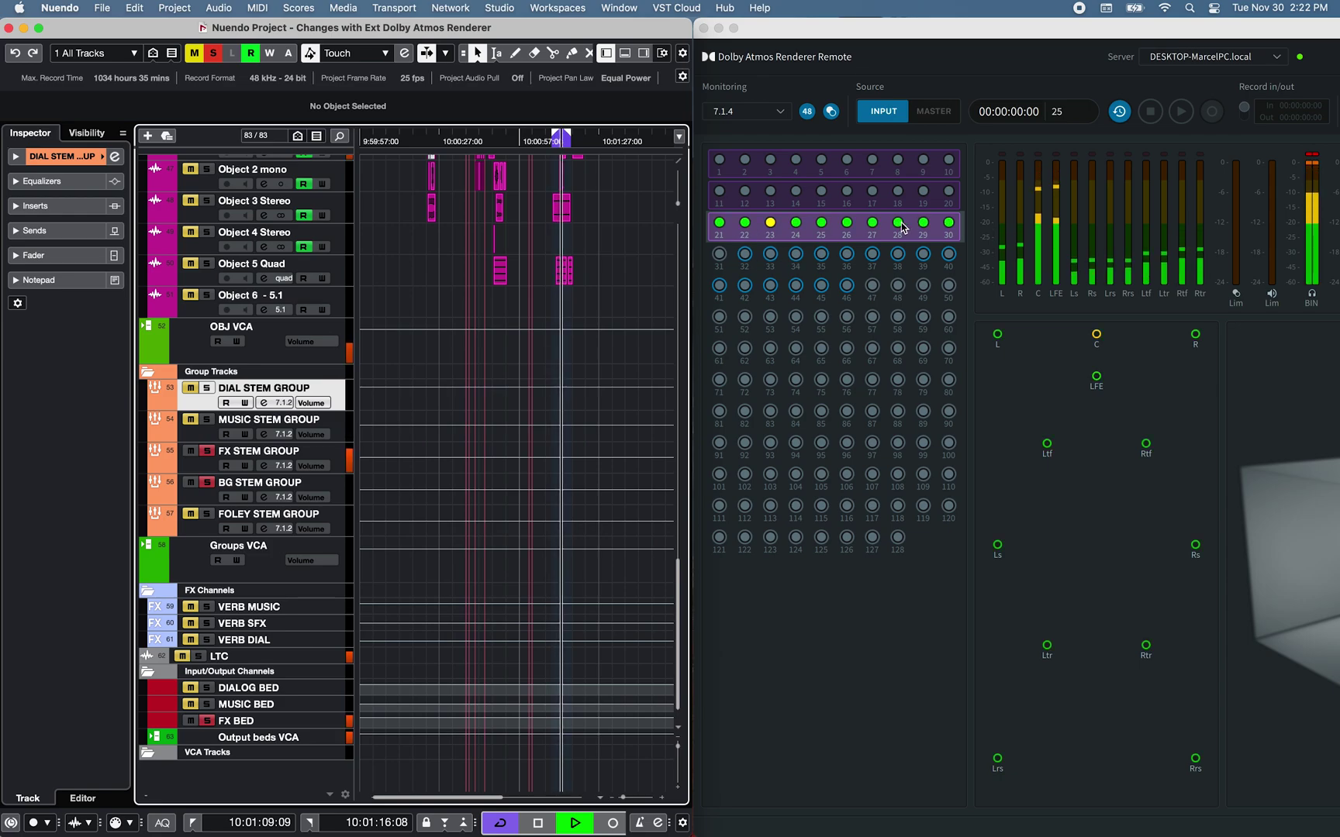
key(space)
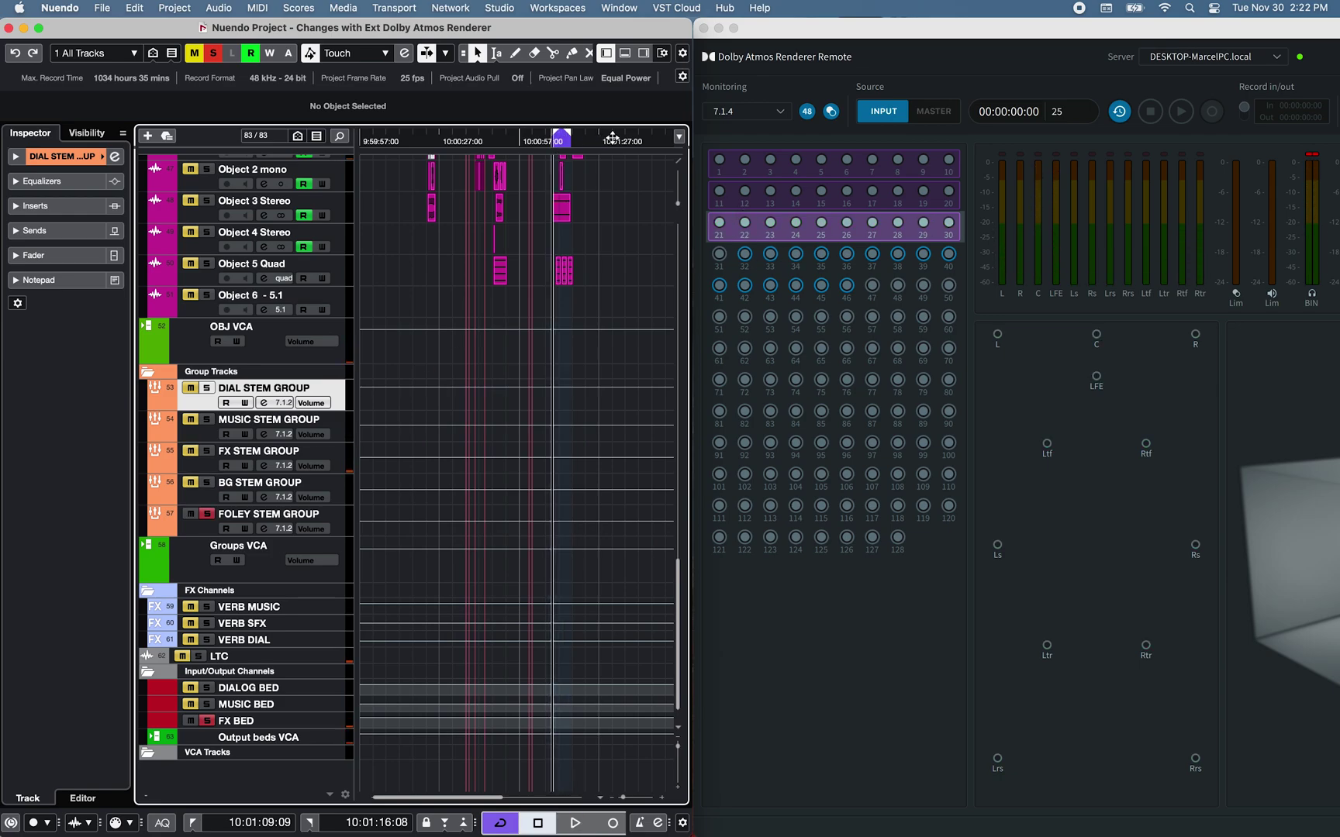
key(space)
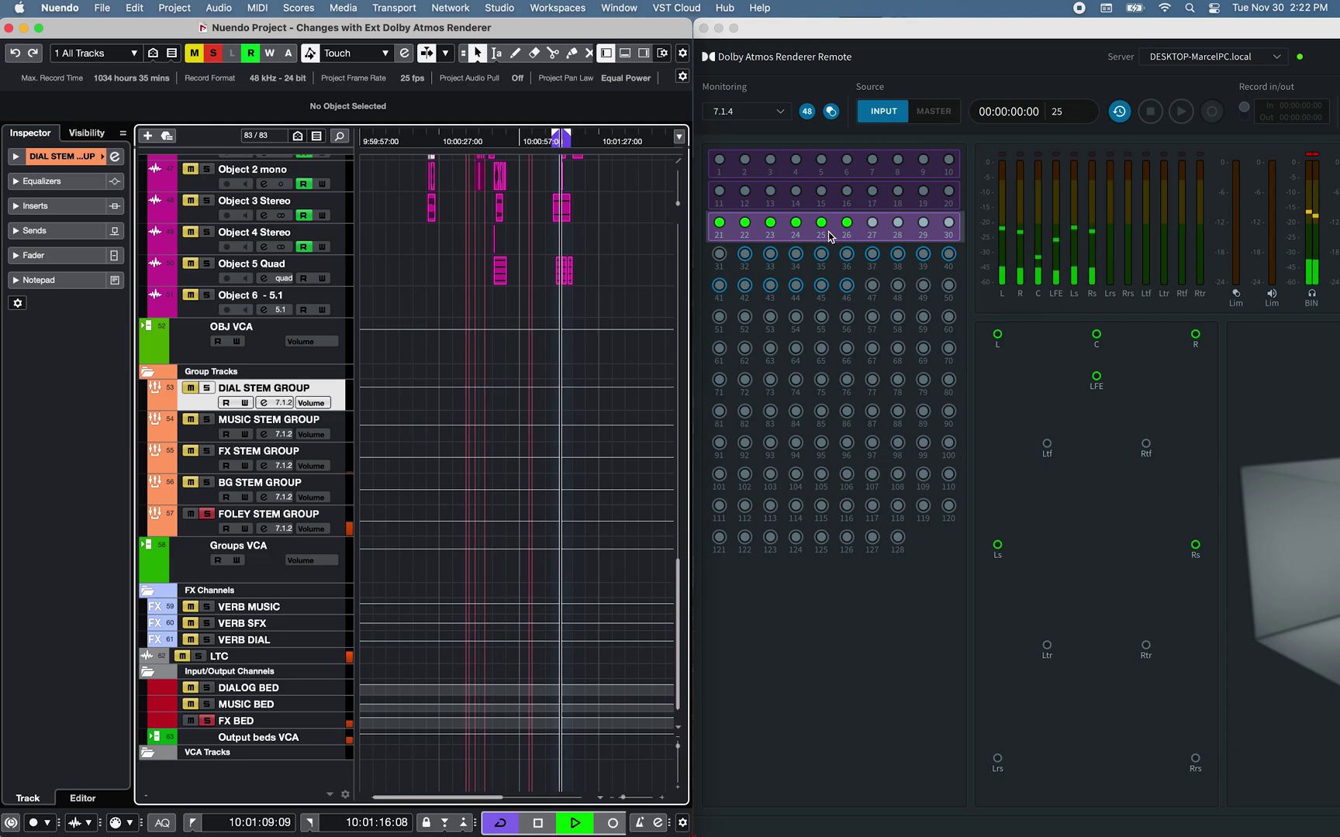
key(space)
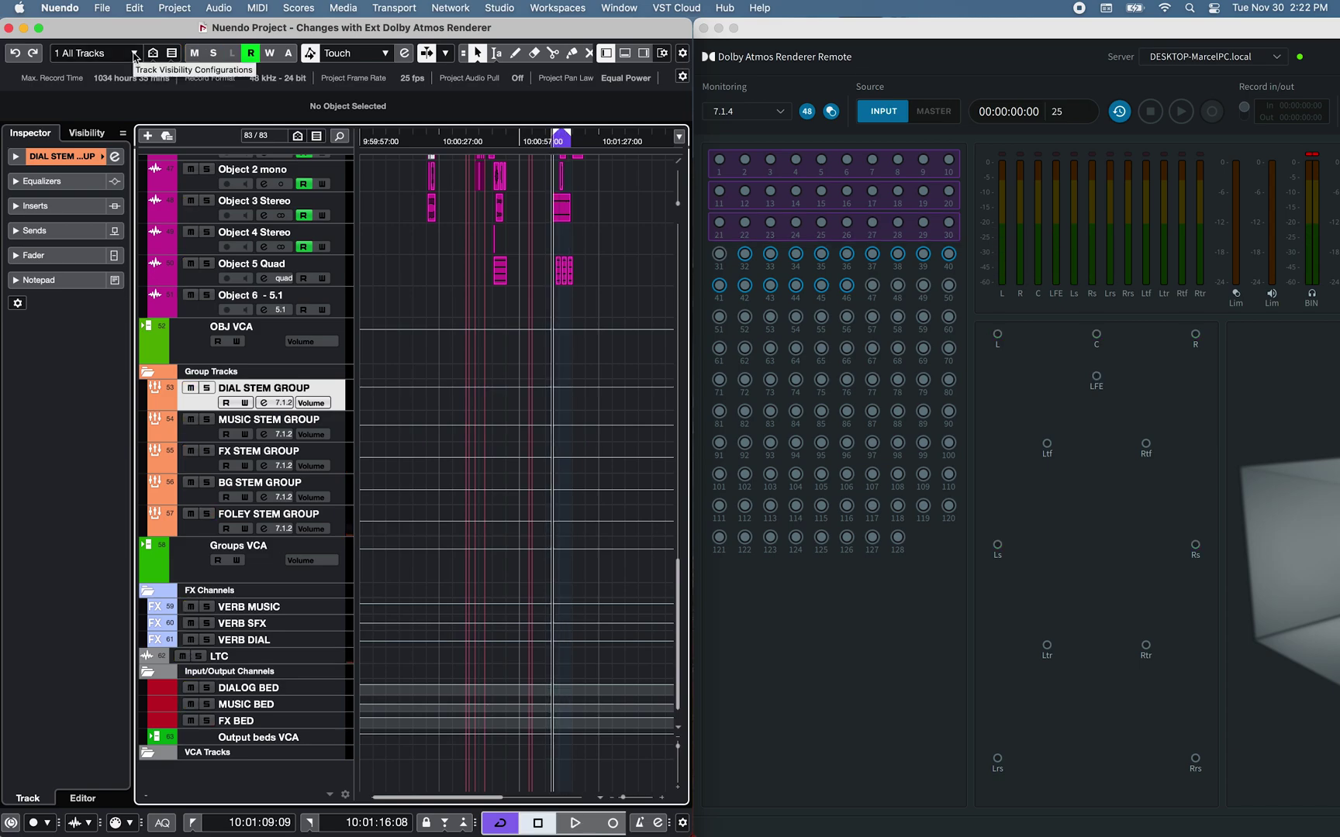
click(135, 54)
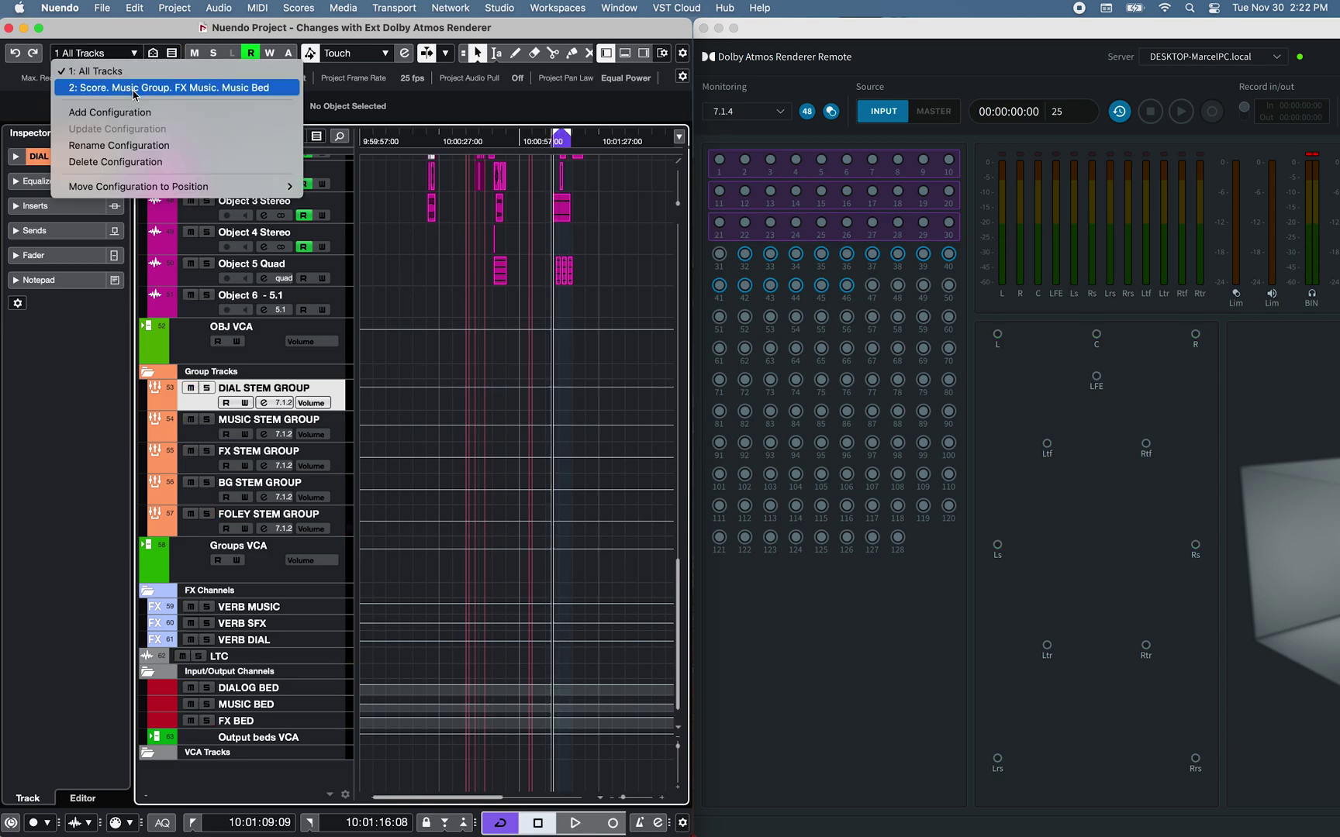
Show only the Score and music tracks, and select and solo Score.
click(135, 89)
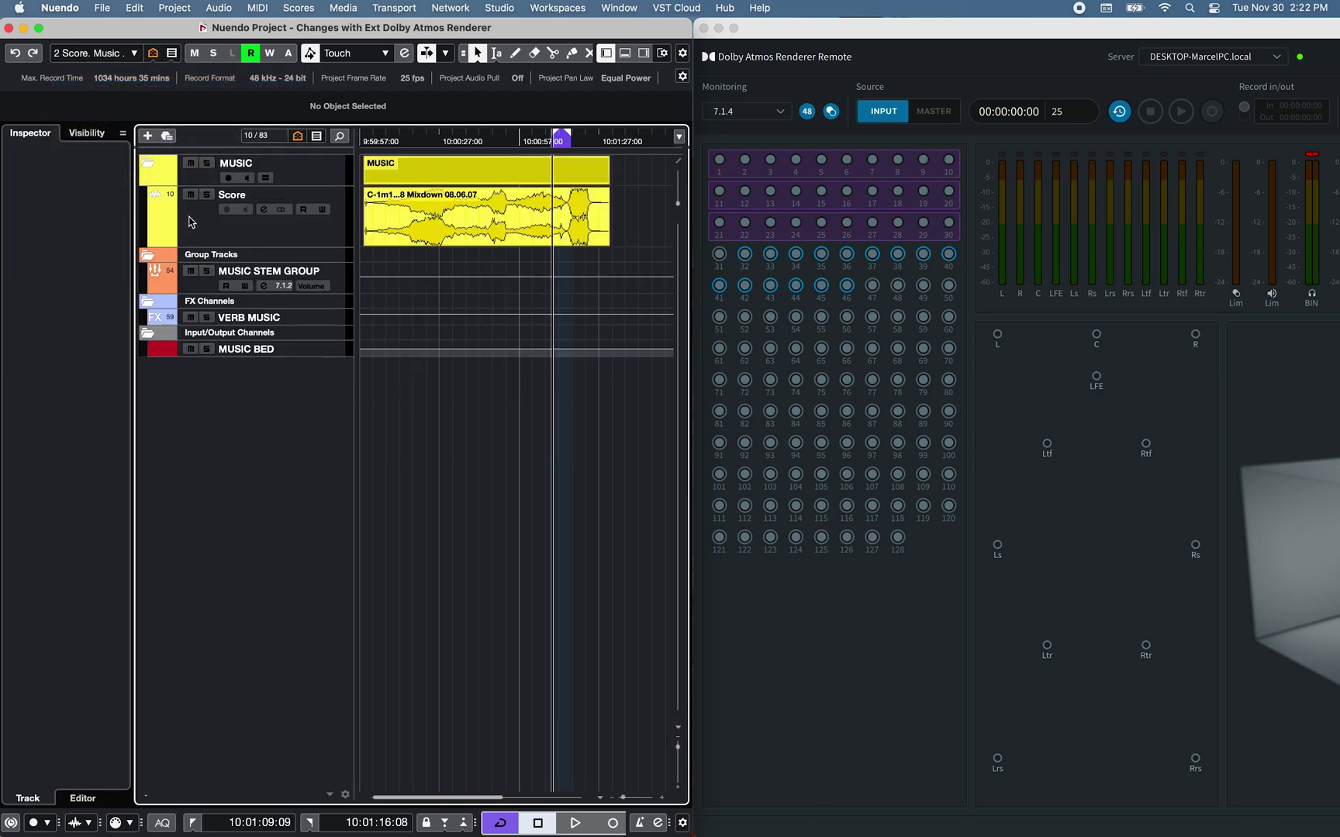
click(215, 232)
click(207, 194)
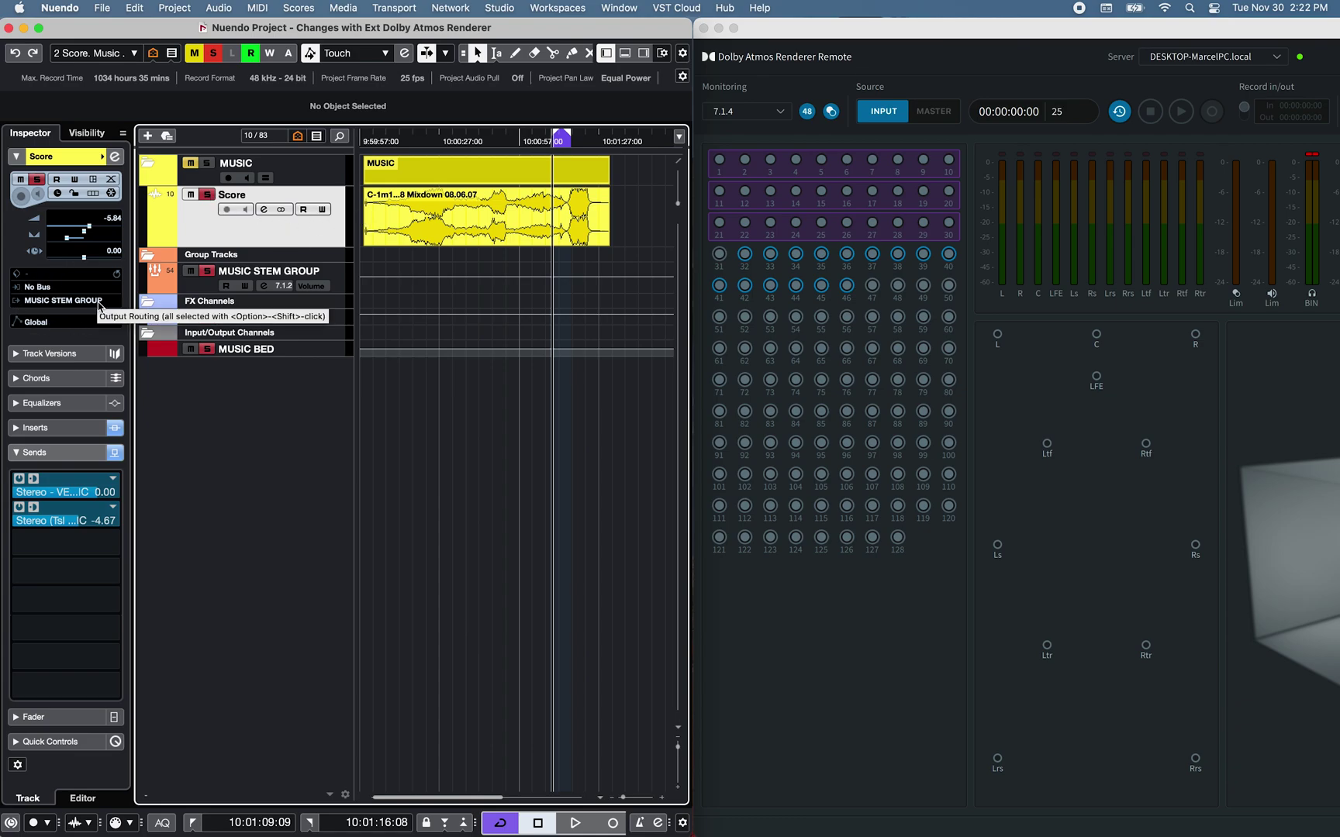
Route Score's two sends to VERB MUSIC Stereo and Tsl Tsr, then reveal VERB MUSIC's inserts.
click(114, 487)
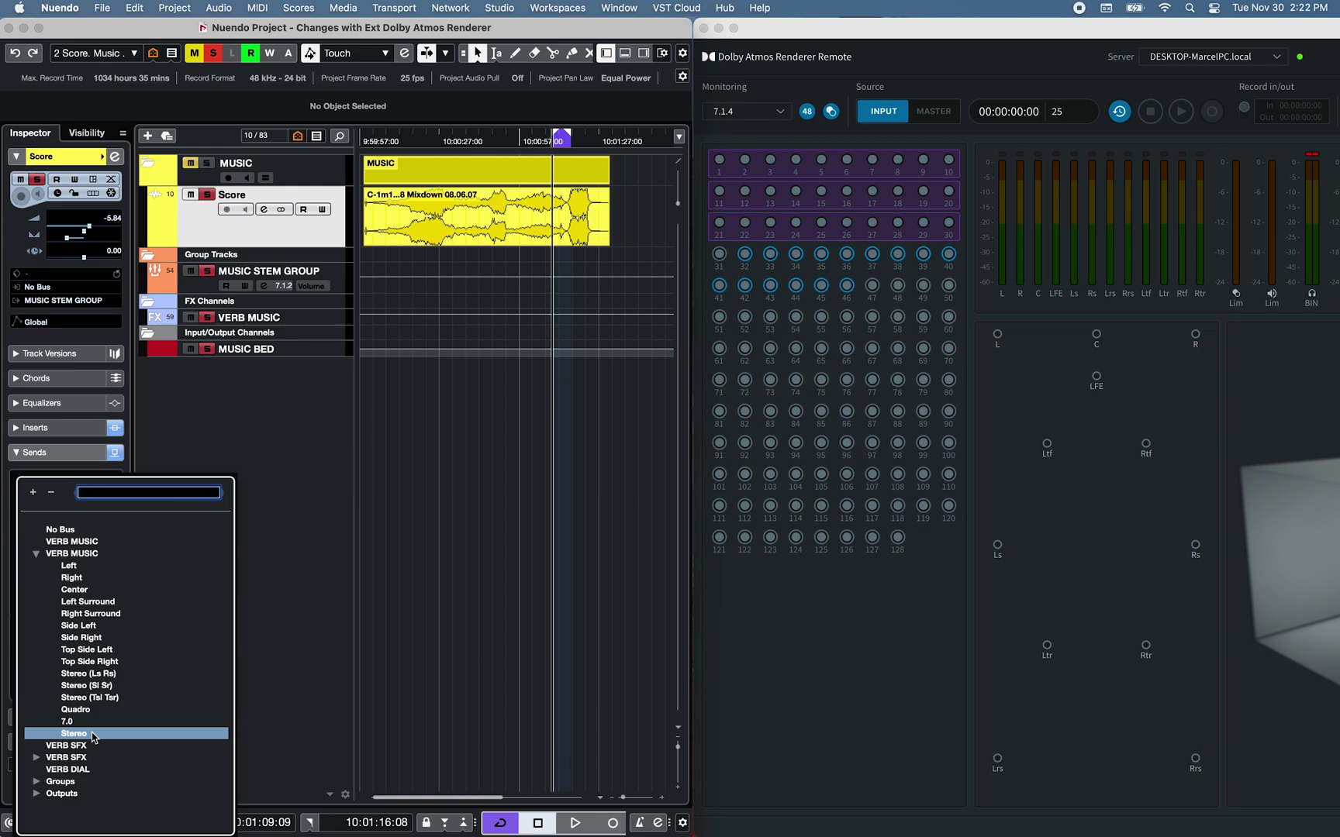
click(93, 734)
click(114, 492)
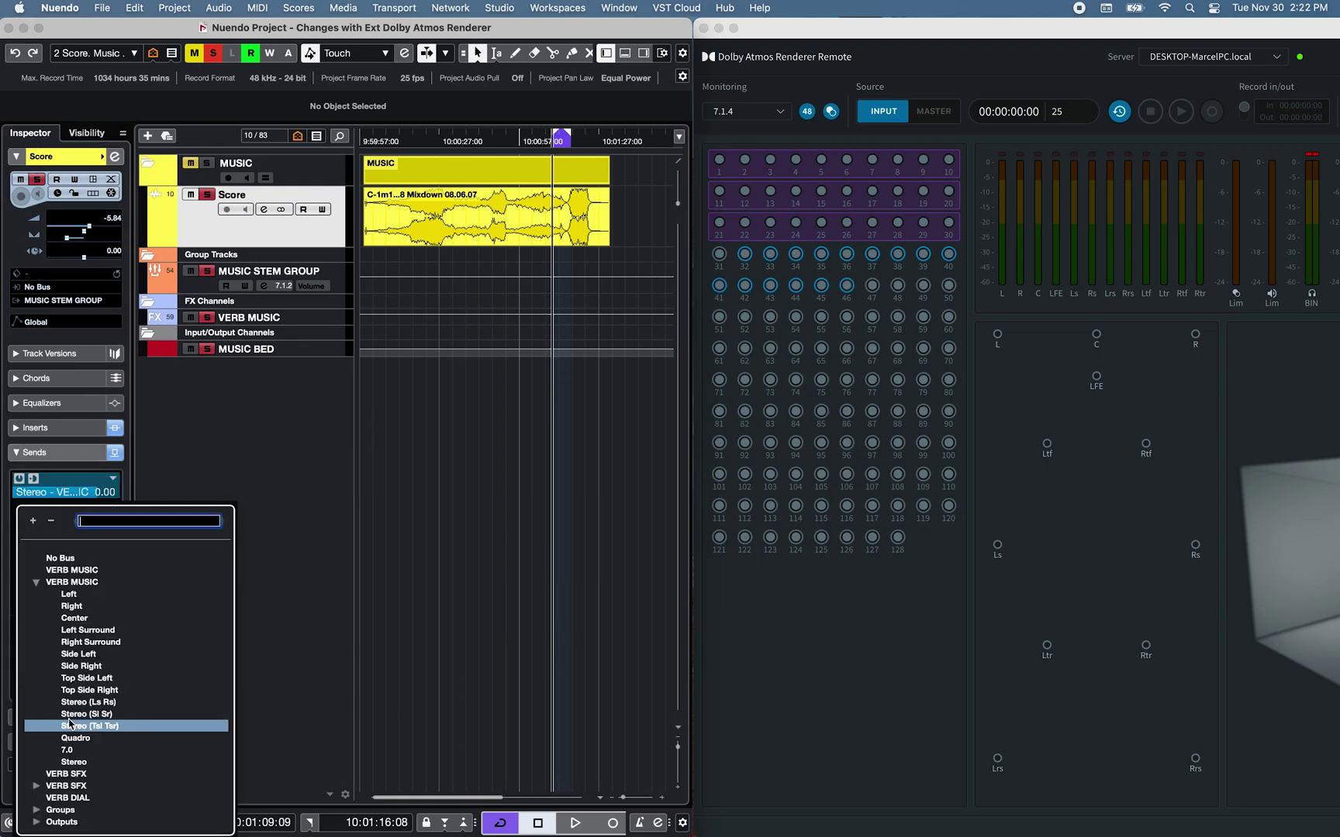
click(96, 733)
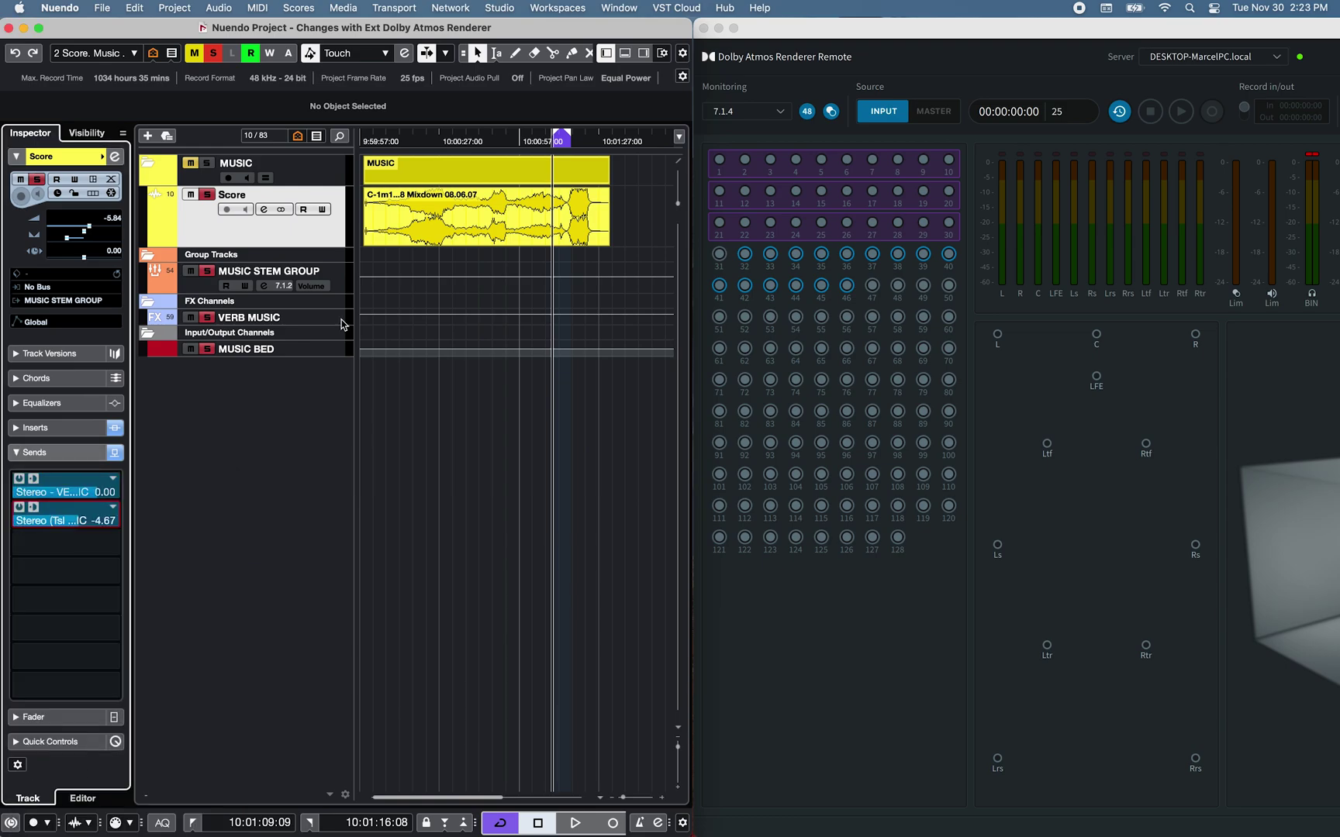
click(263, 317)
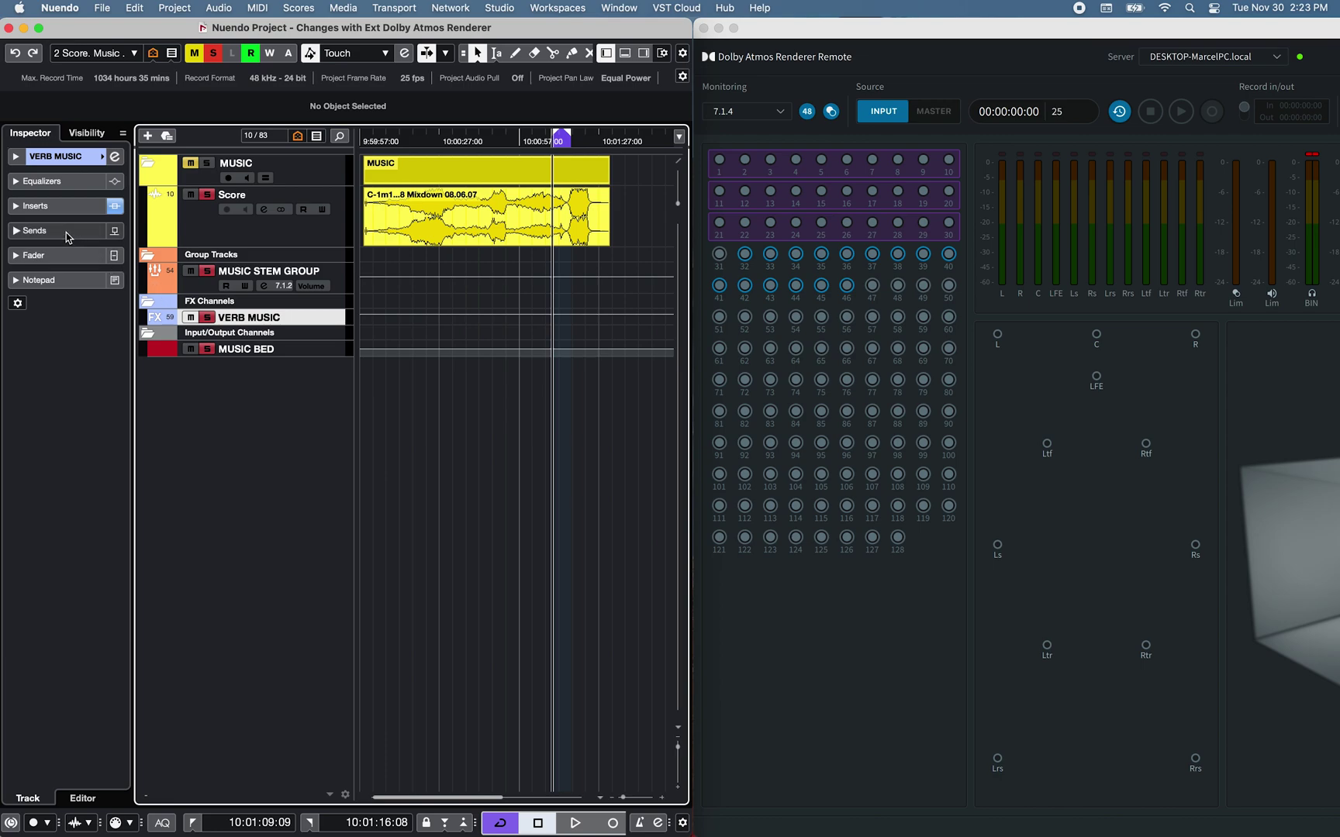
click(64, 209)
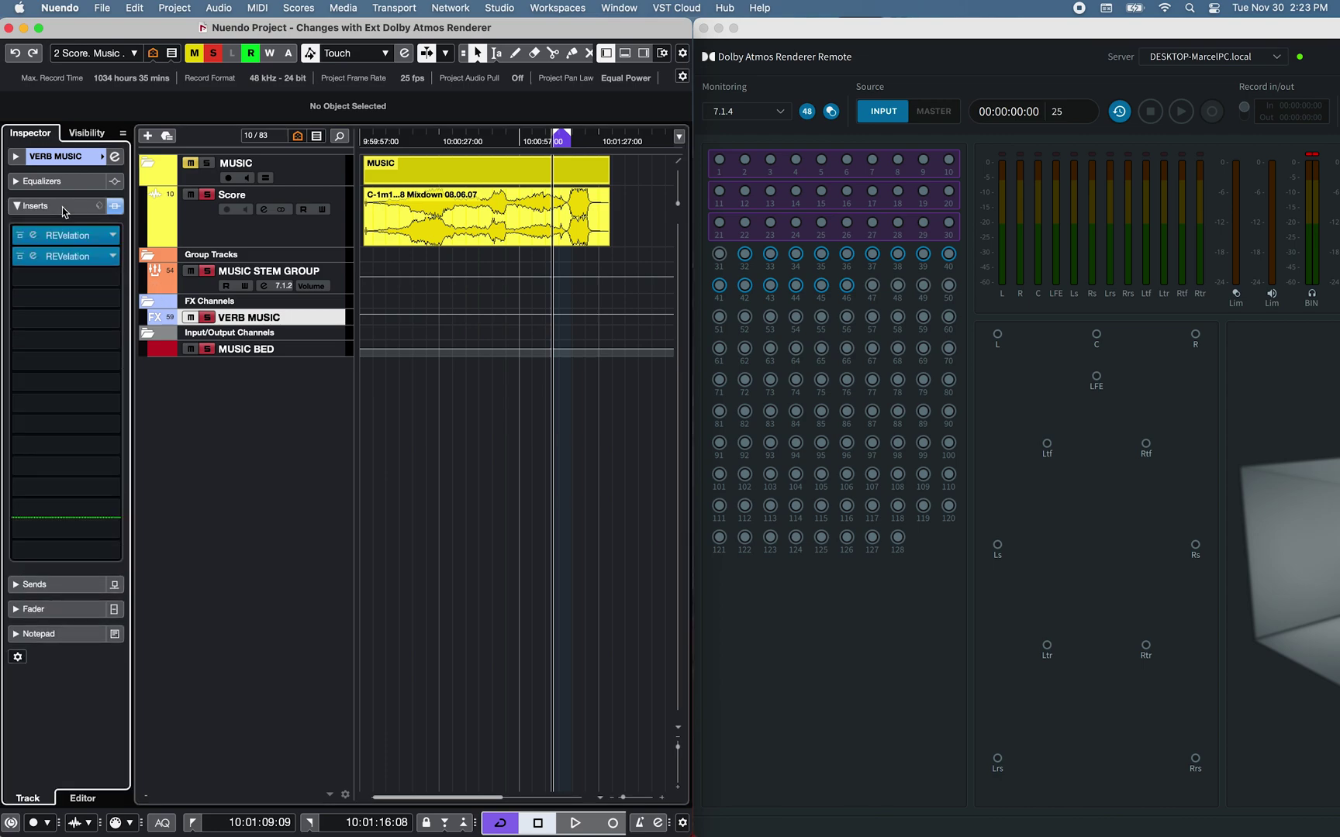
Open the editors of both REVelation inserts on VERB MUSIC.
click(34, 236)
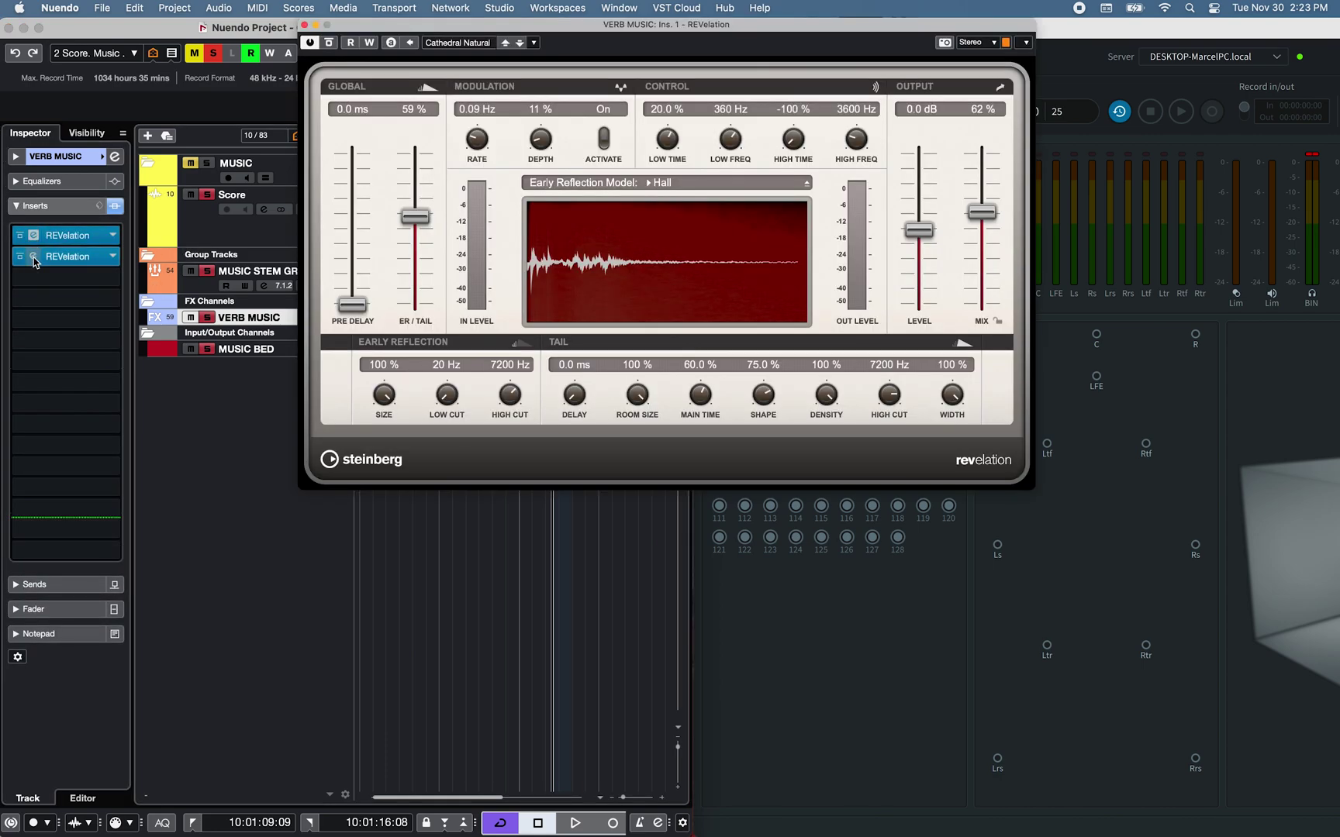
click(33, 256)
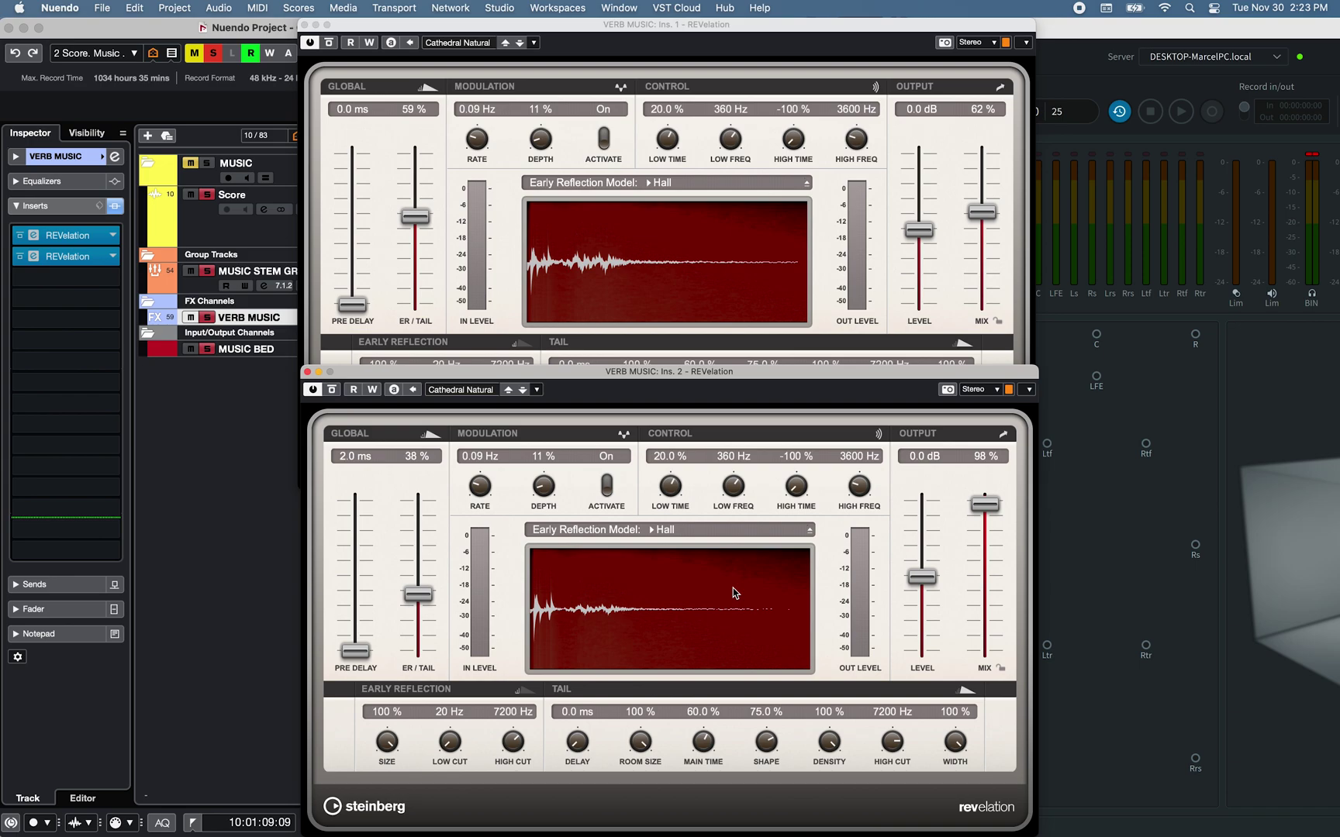
click(977, 120)
Keep the first reverb's outputs on L/R in its Routing Editor, then open the second's output routing.
click(983, 42)
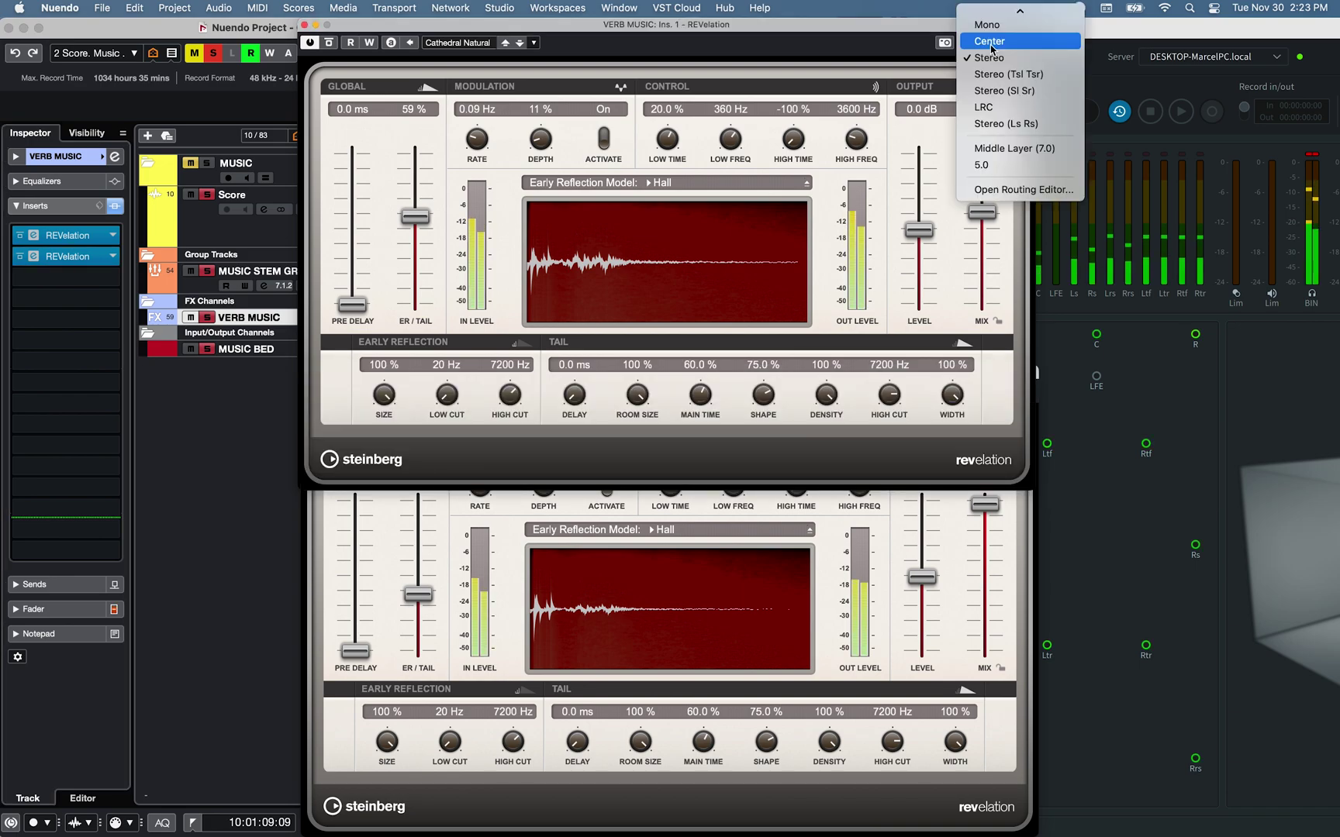
click(1007, 189)
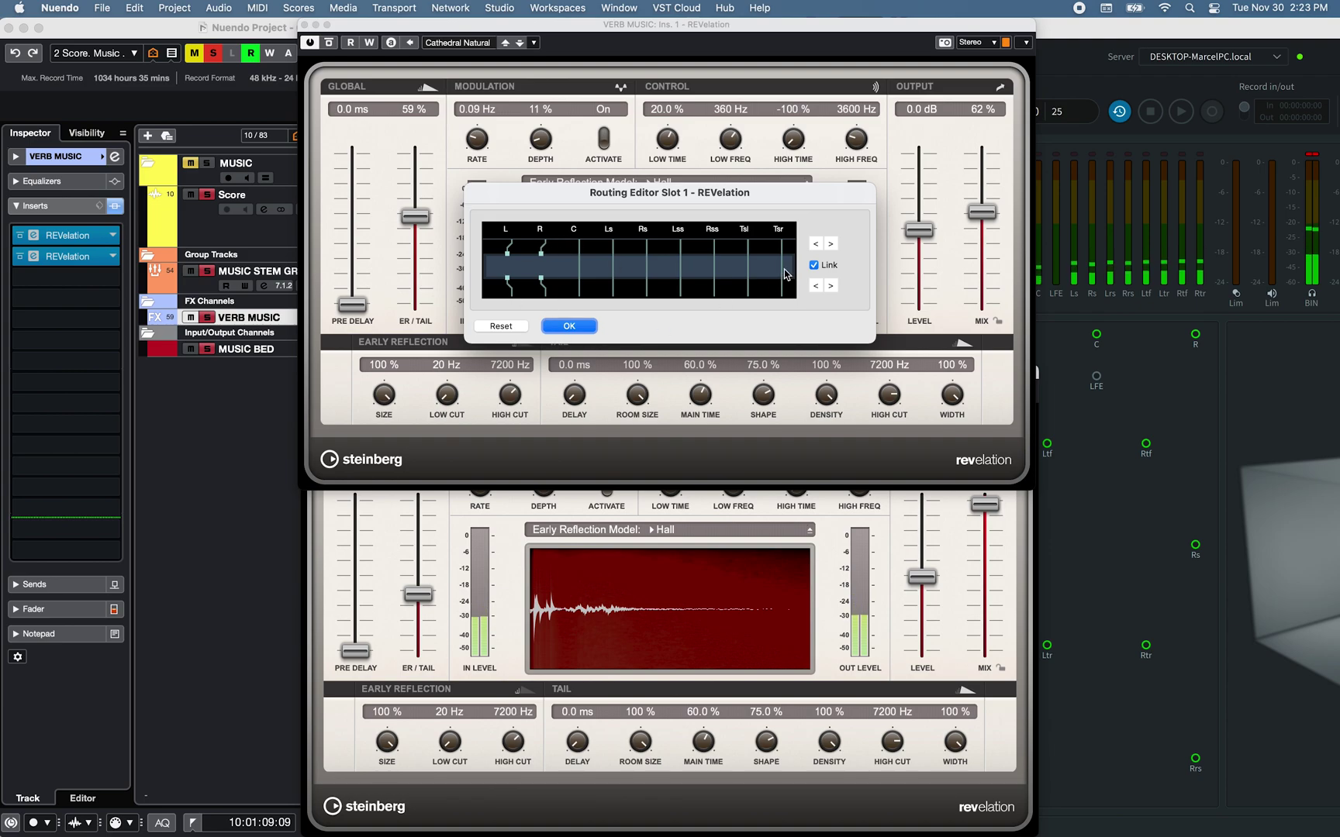
click(830, 245)
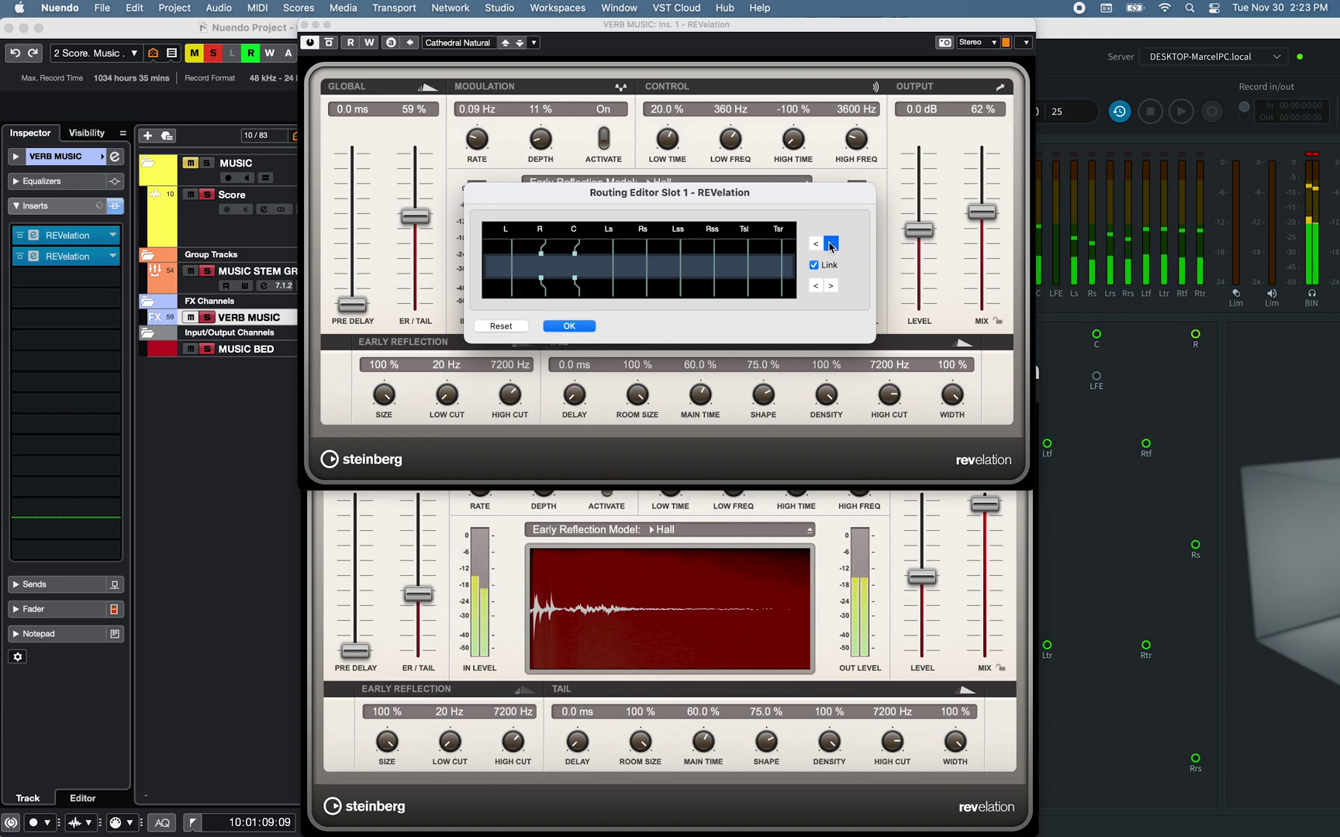
click(830, 244)
click(818, 245)
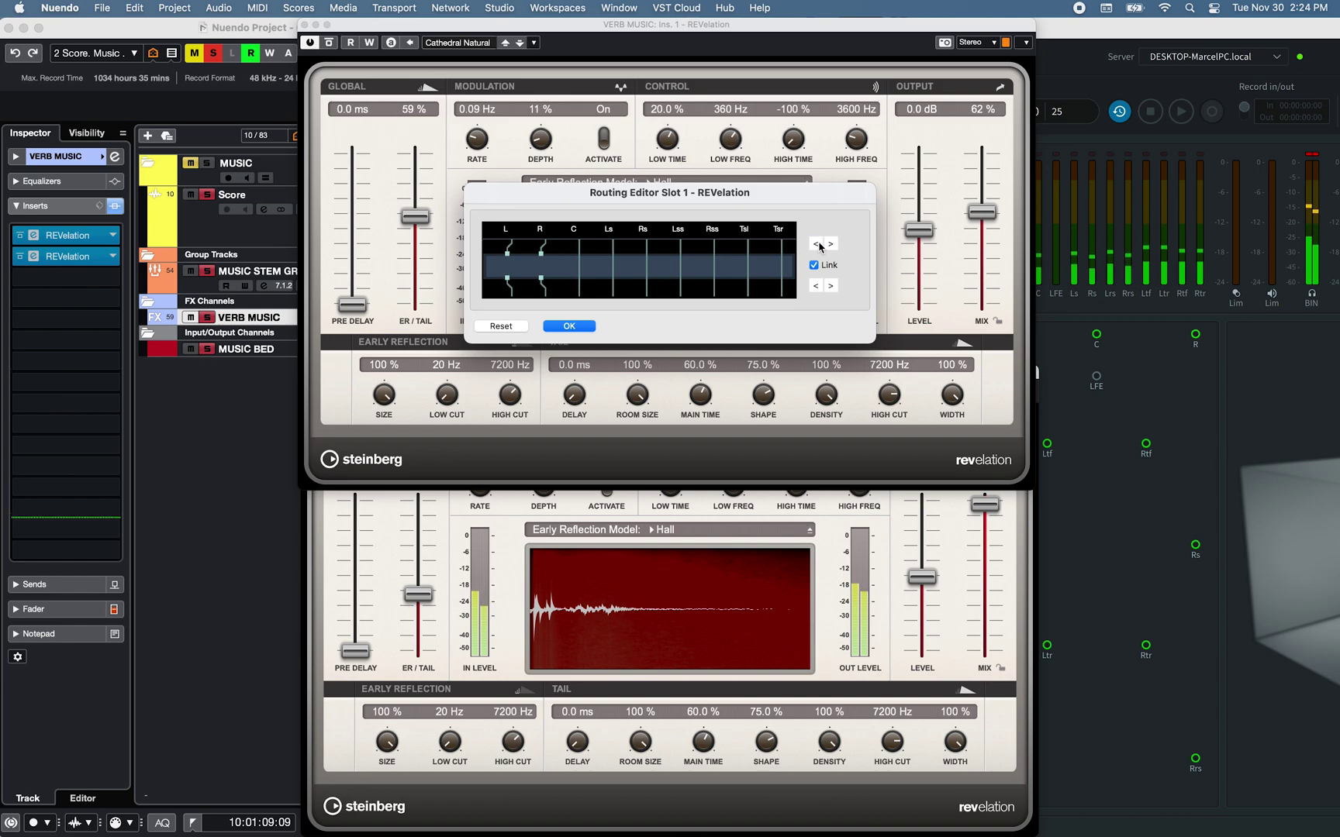
click(569, 326)
click(580, 542)
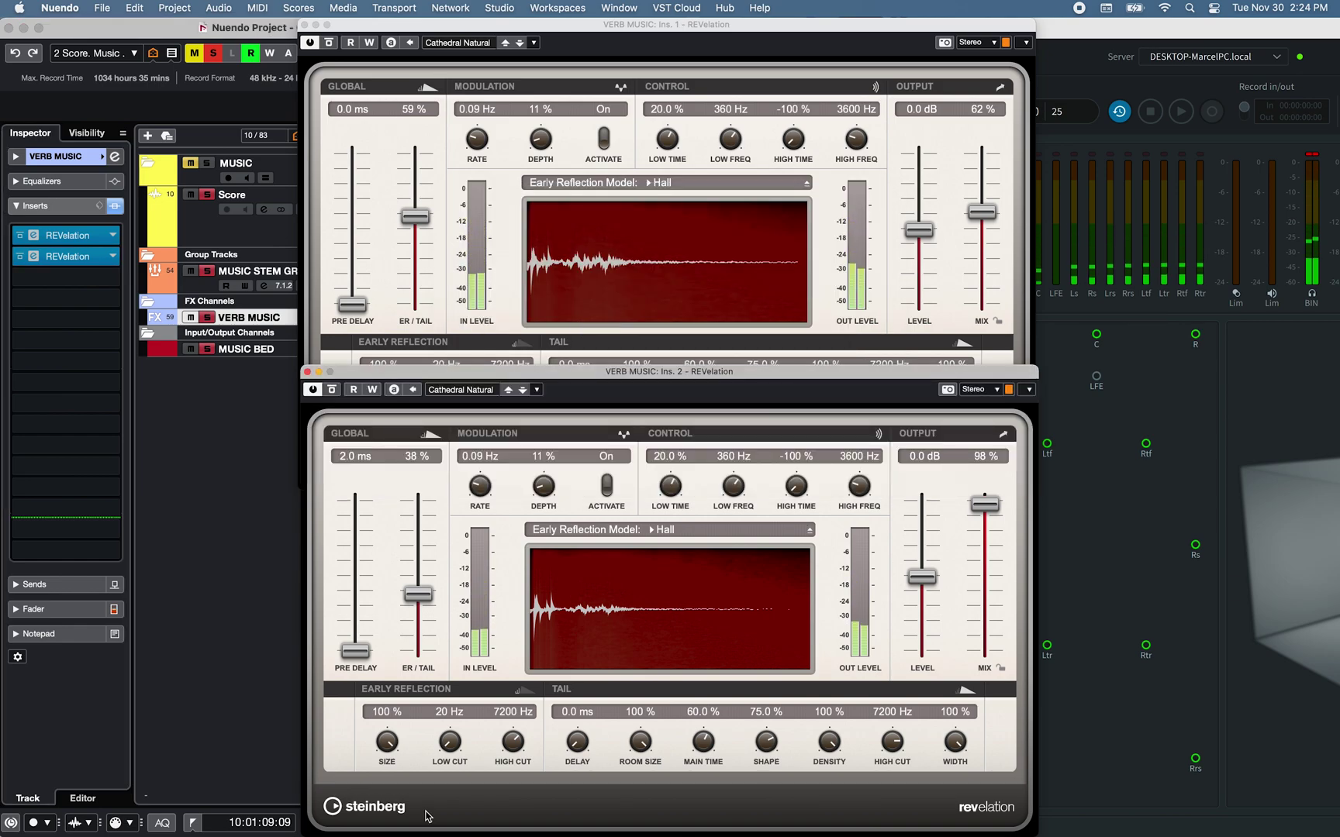
click(986, 389)
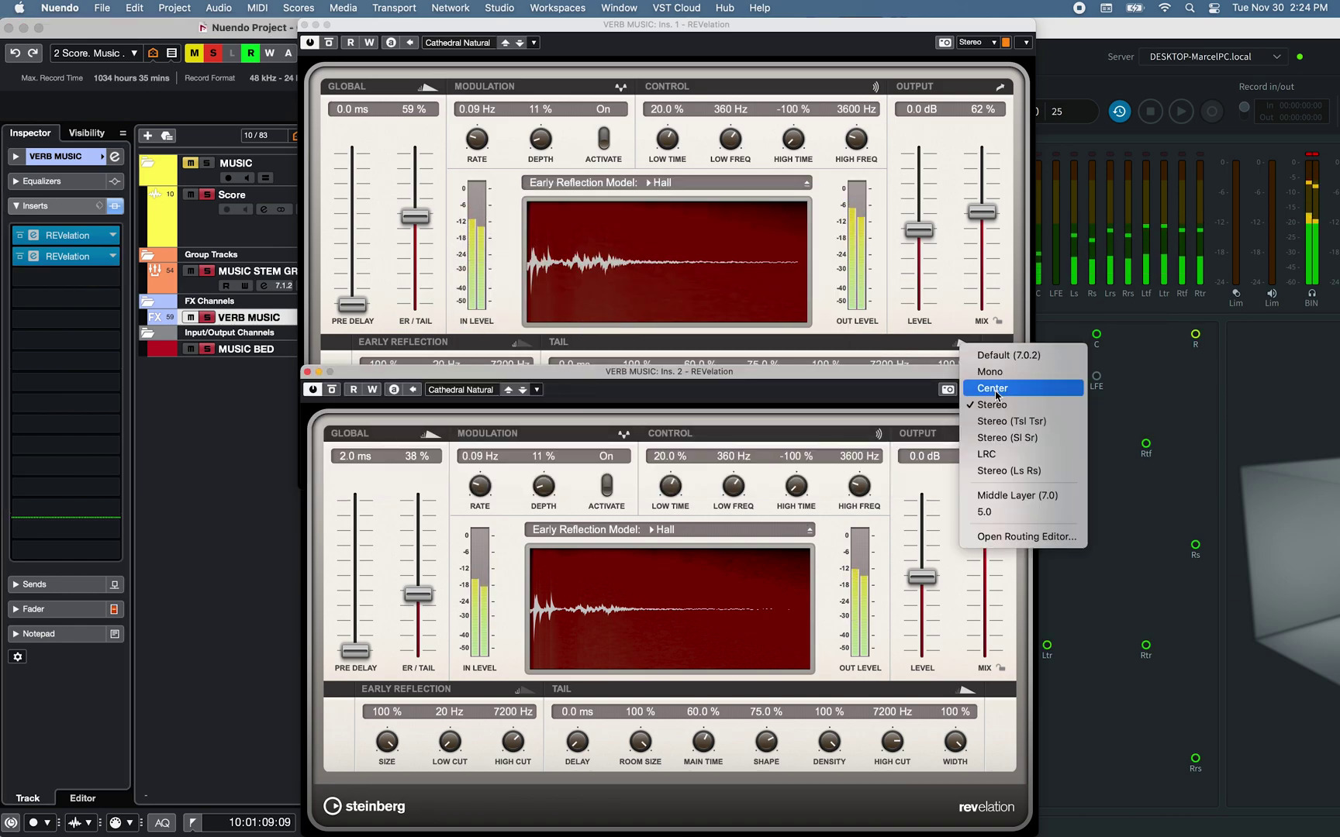
Unlink the second reverb's input/output routing and return its outputs to Tsl/Tsr.
click(1002, 538)
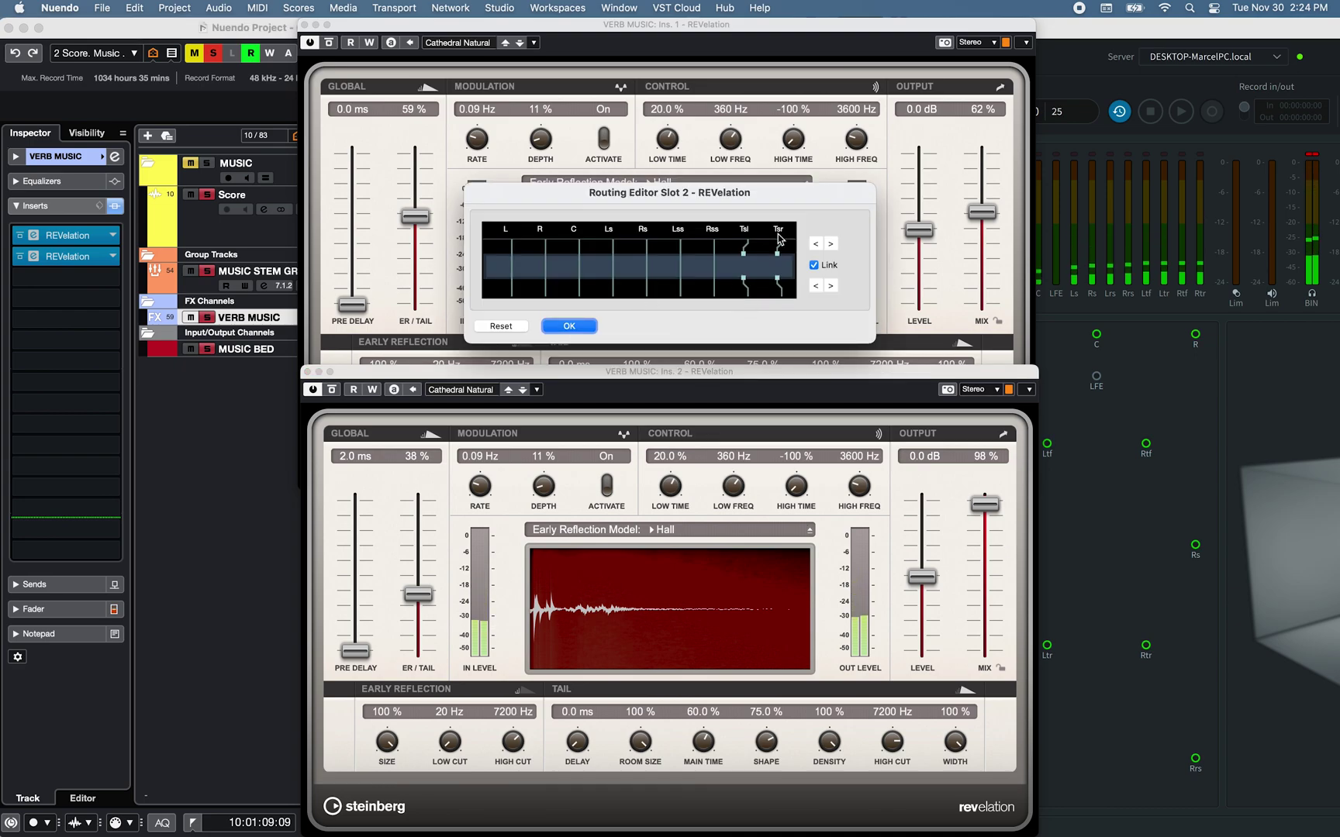
click(813, 266)
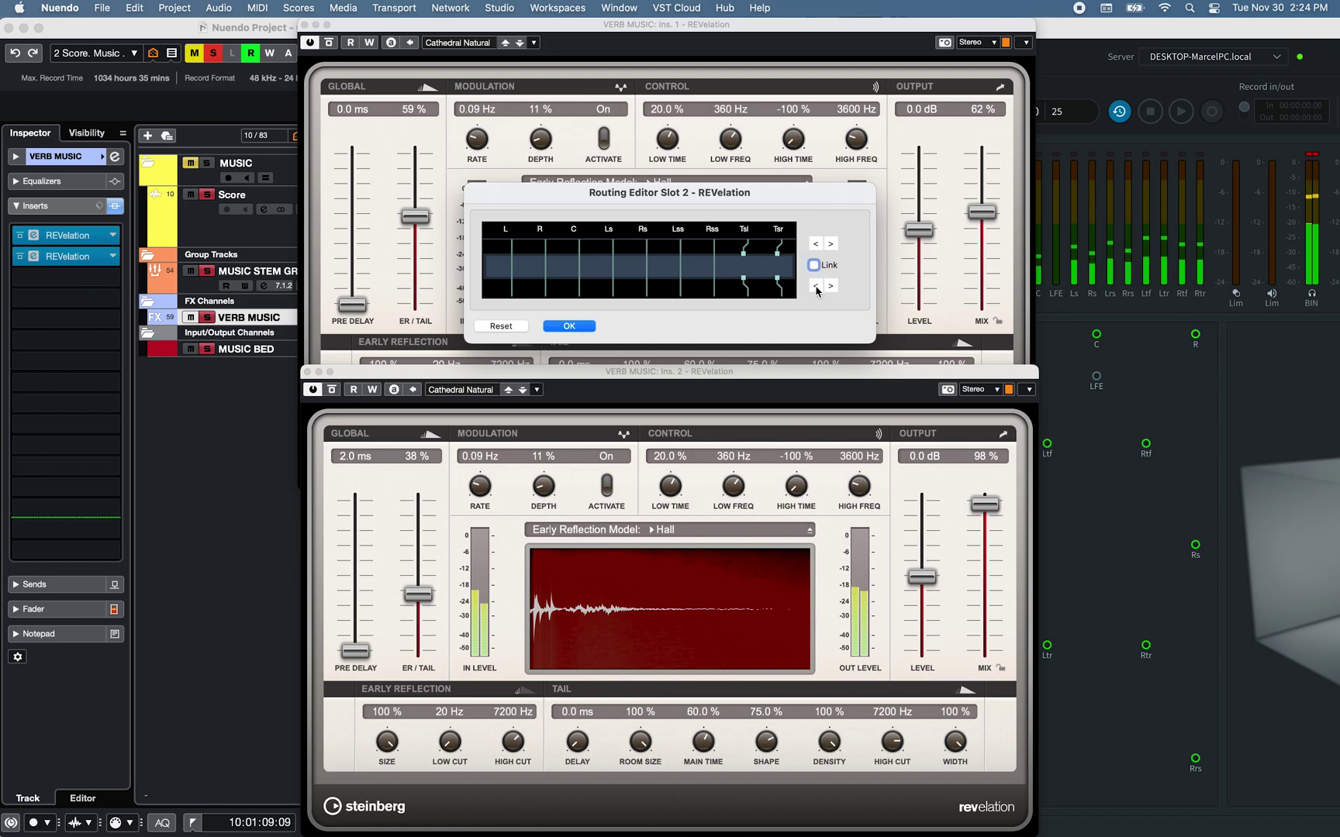
click(815, 287)
click(815, 287)
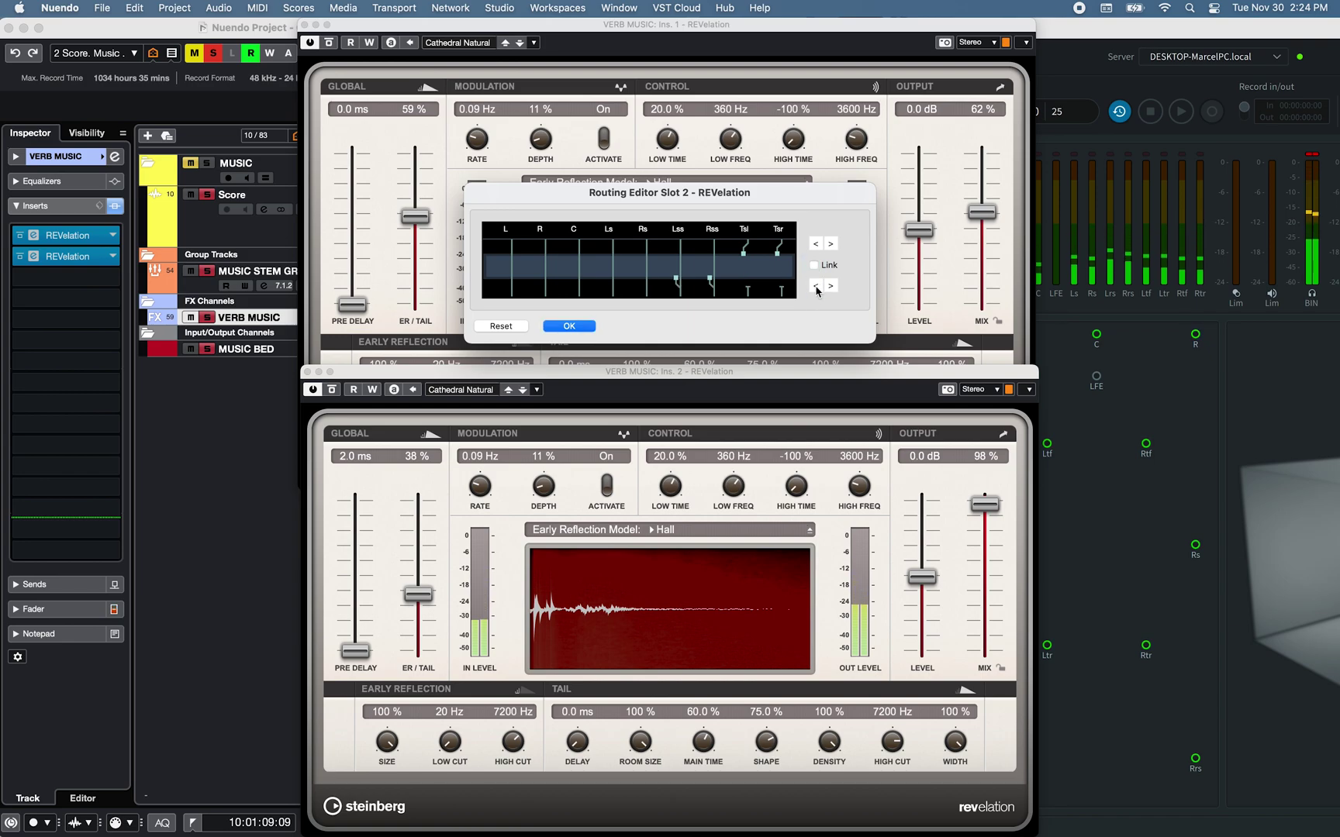
click(816, 287)
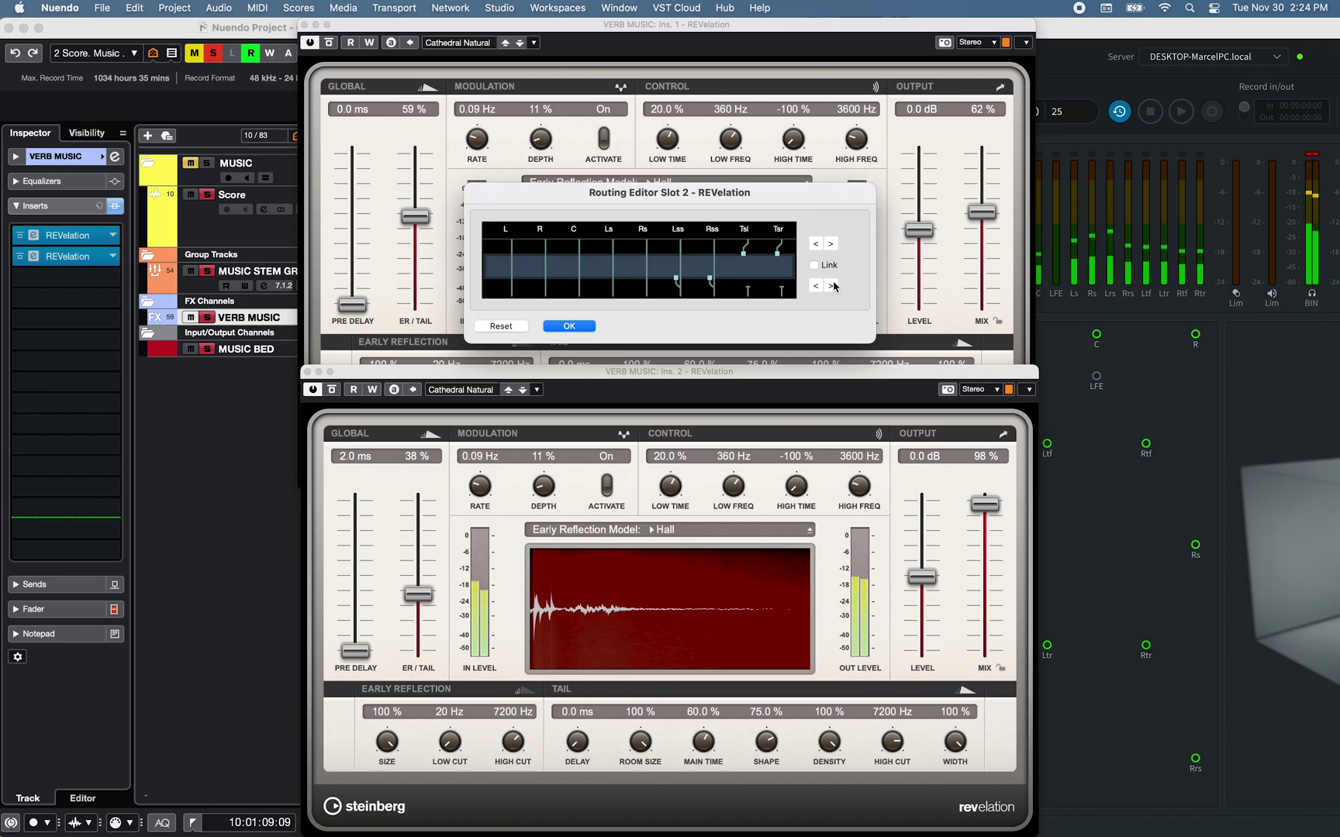
click(831, 286)
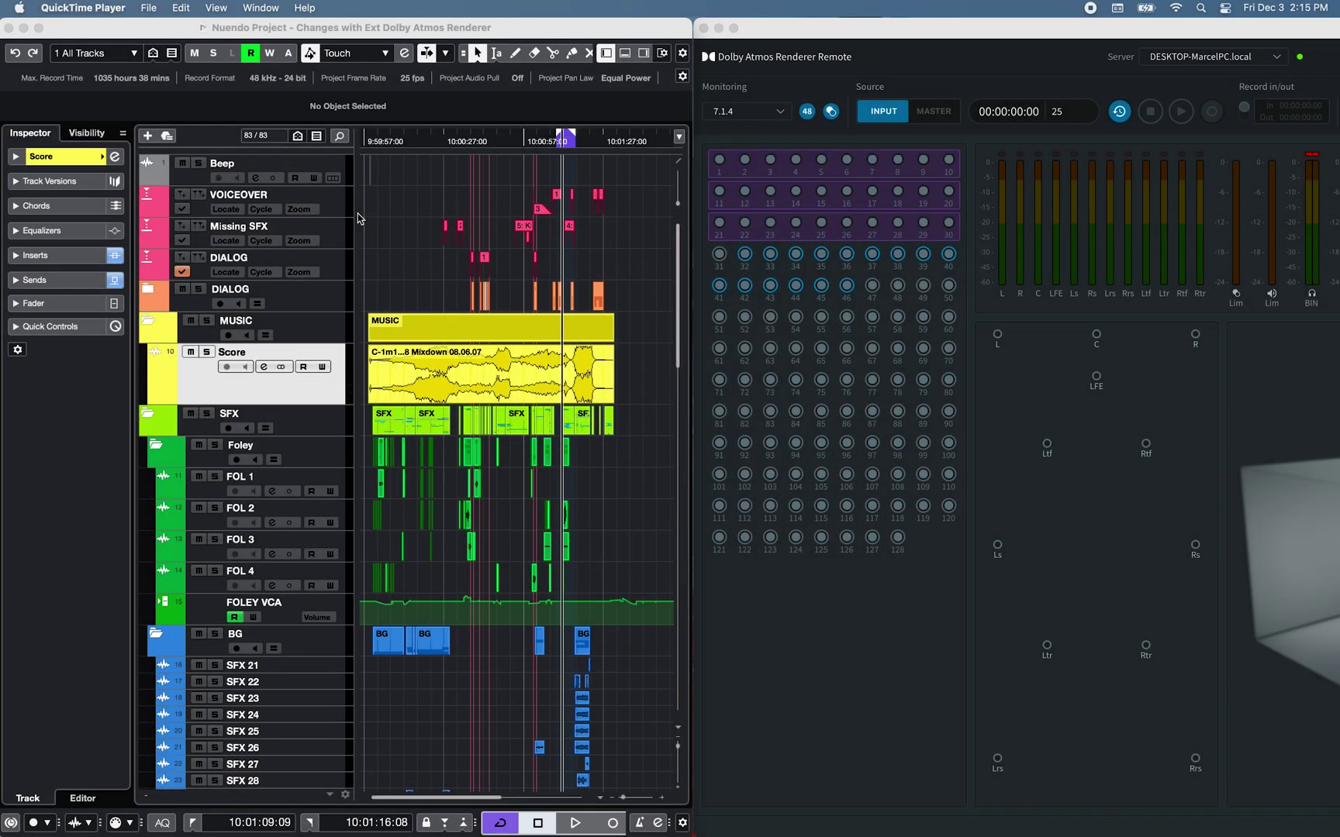
Show the music tracks, solo the MUSIC folder, start playback and open Score's MultiPanner.
click(134, 52)
click(137, 94)
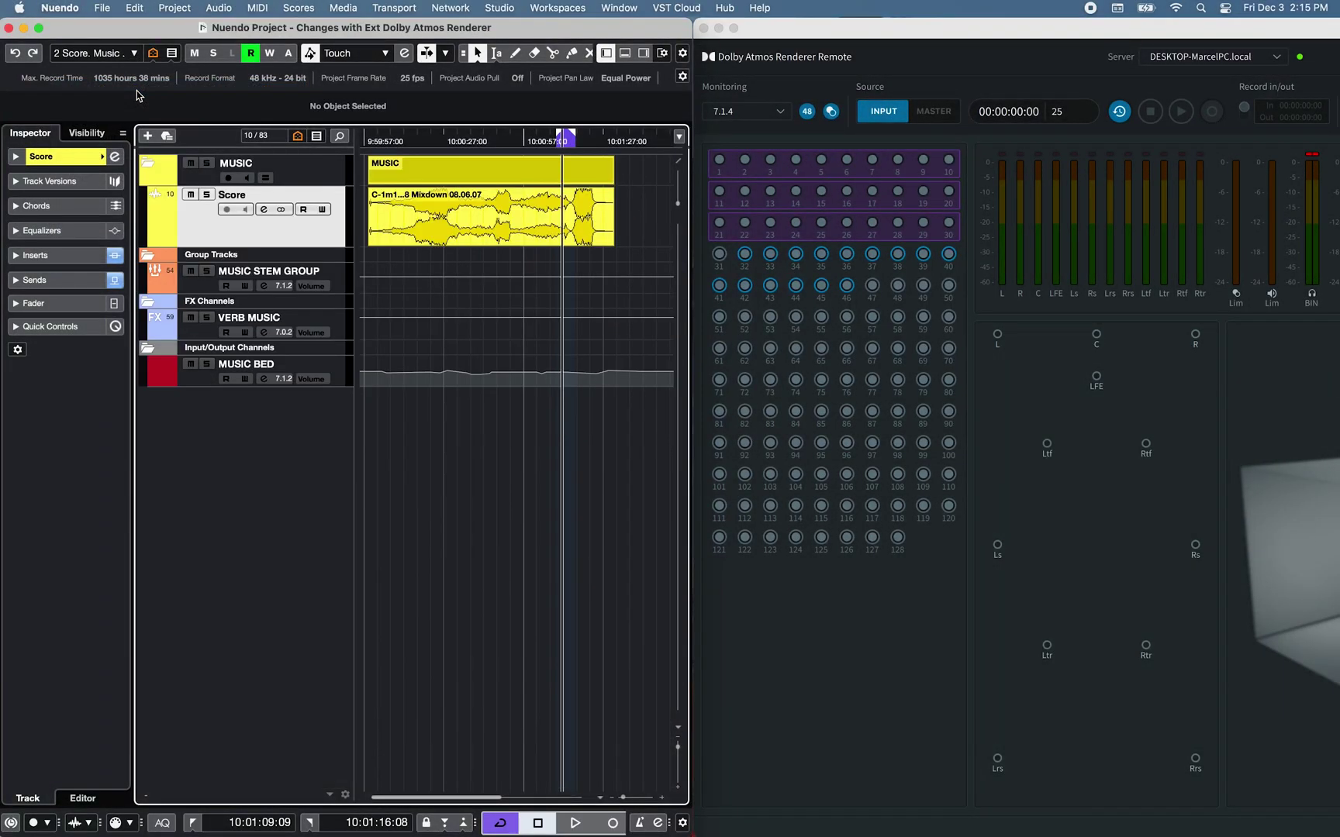
click(207, 163)
click(34, 303)
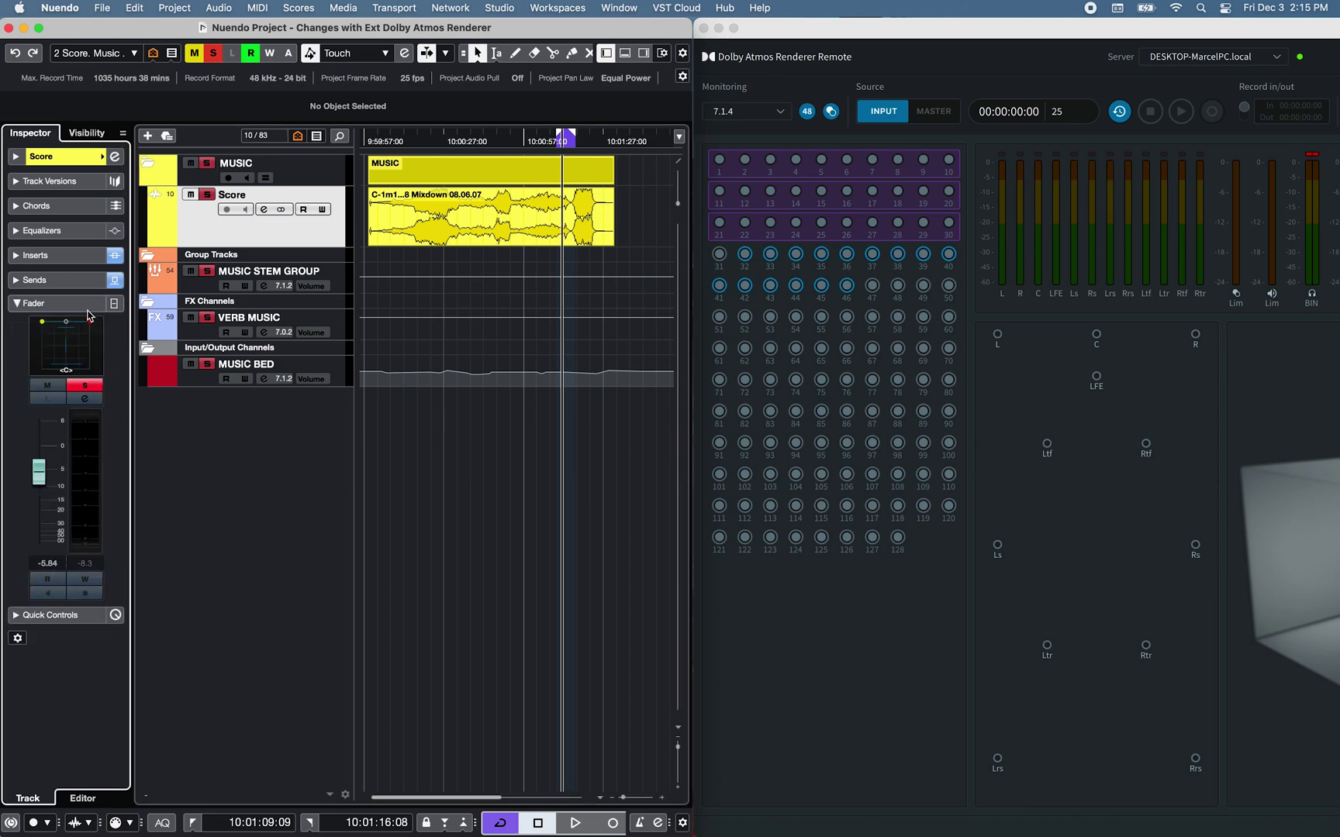
key(space)
double_click(80, 343)
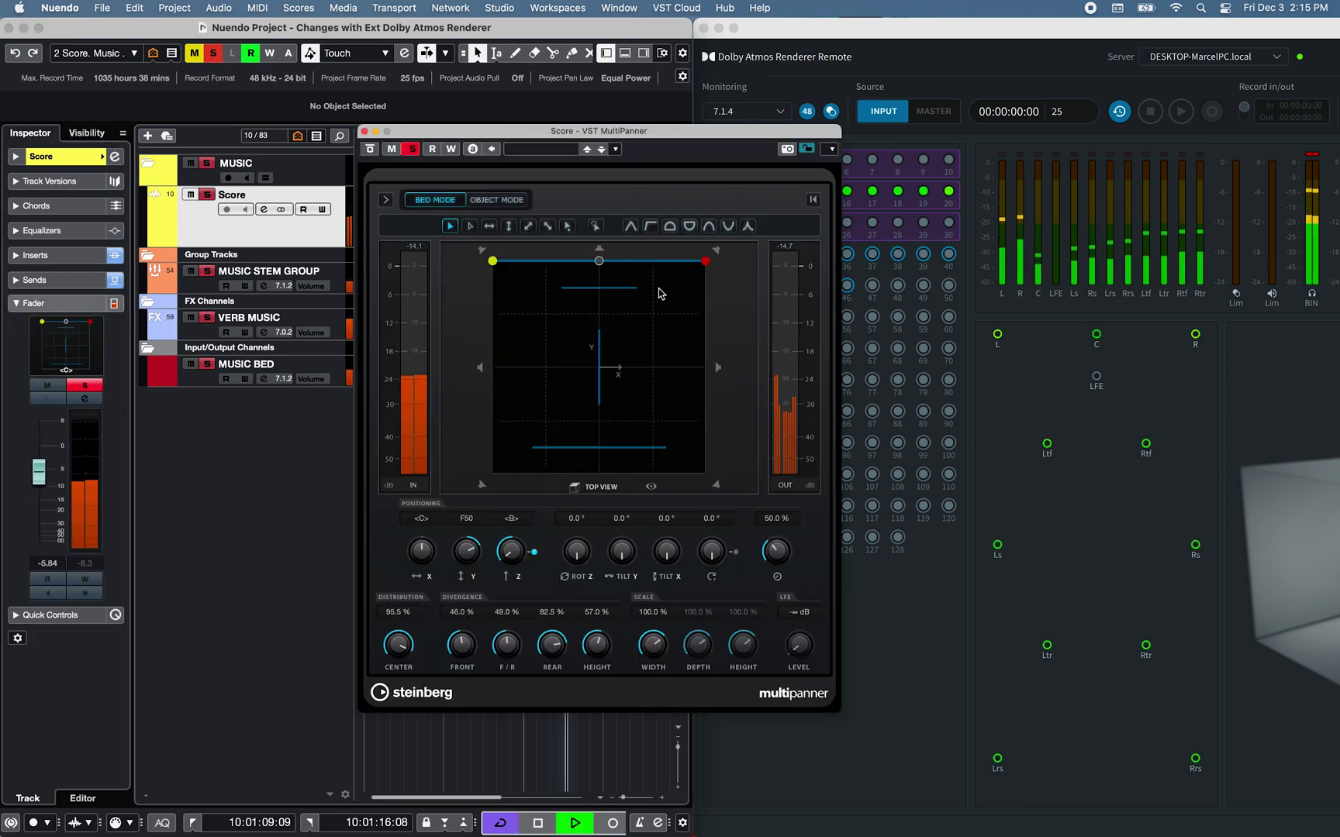
click(806, 149)
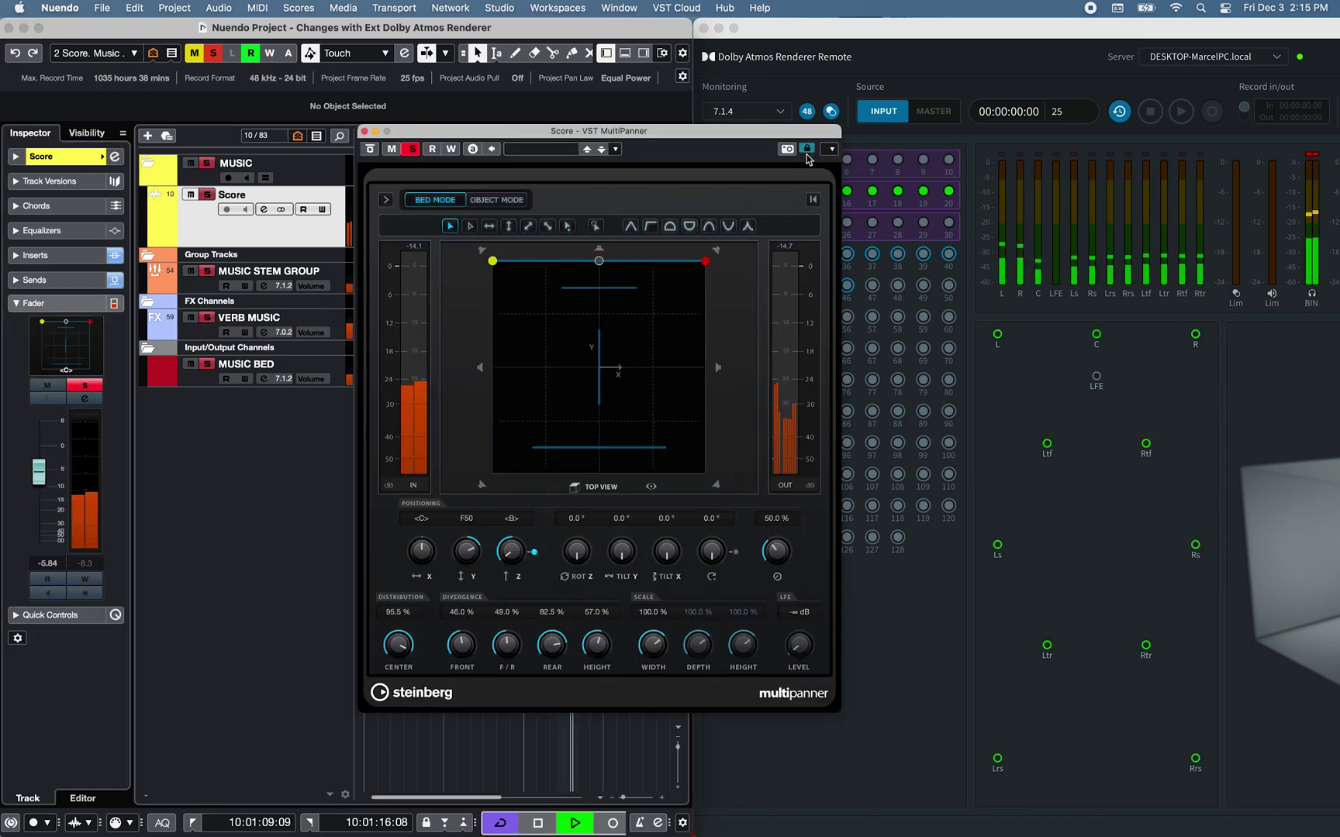
Raise the panner LFE level on Score, MUSIC STEM GROUP, and VERB MUSIC to -1.0 dB.
click(799, 645)
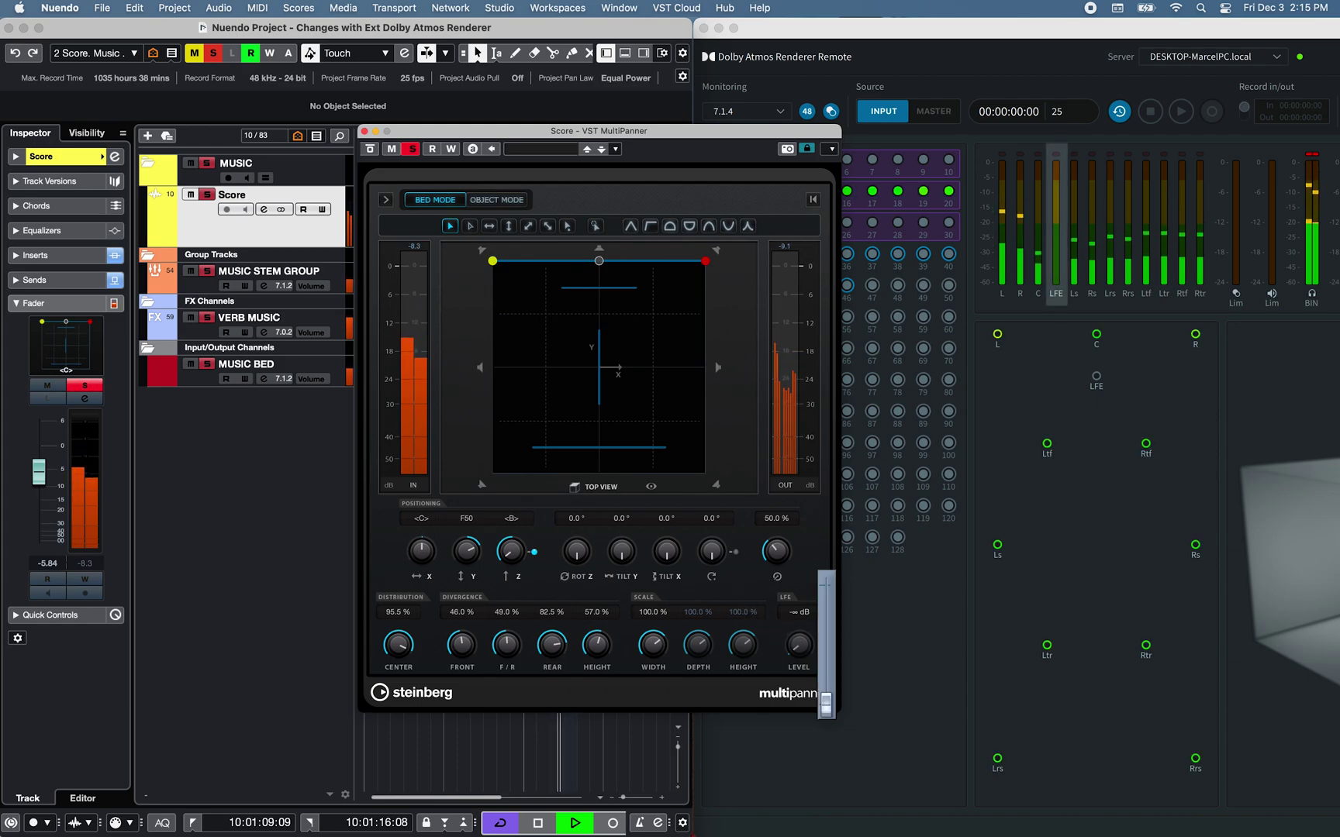
drag(826, 693, 827, 627)
key(Down)
click(801, 645)
click(203, 338)
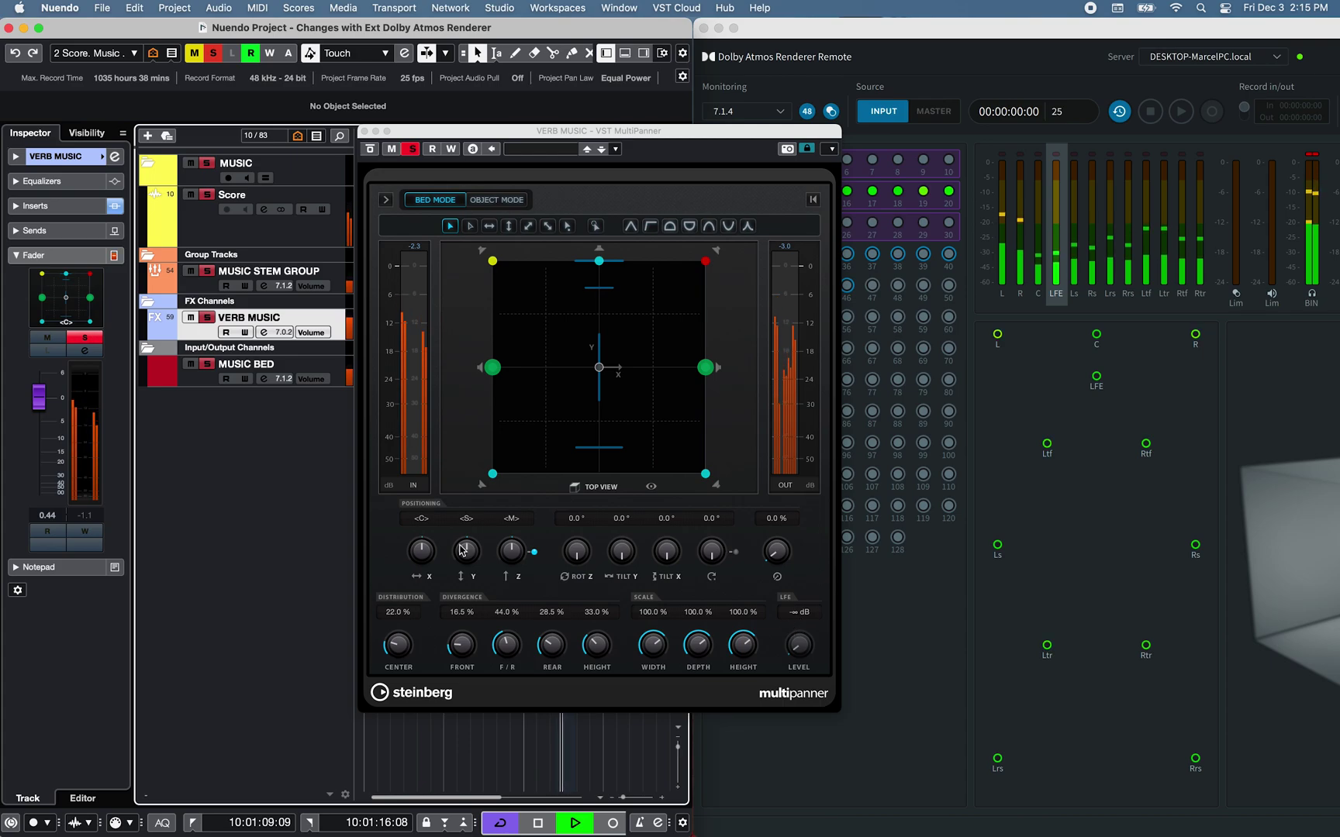
drag(826, 704, 826, 610)
key(Down)
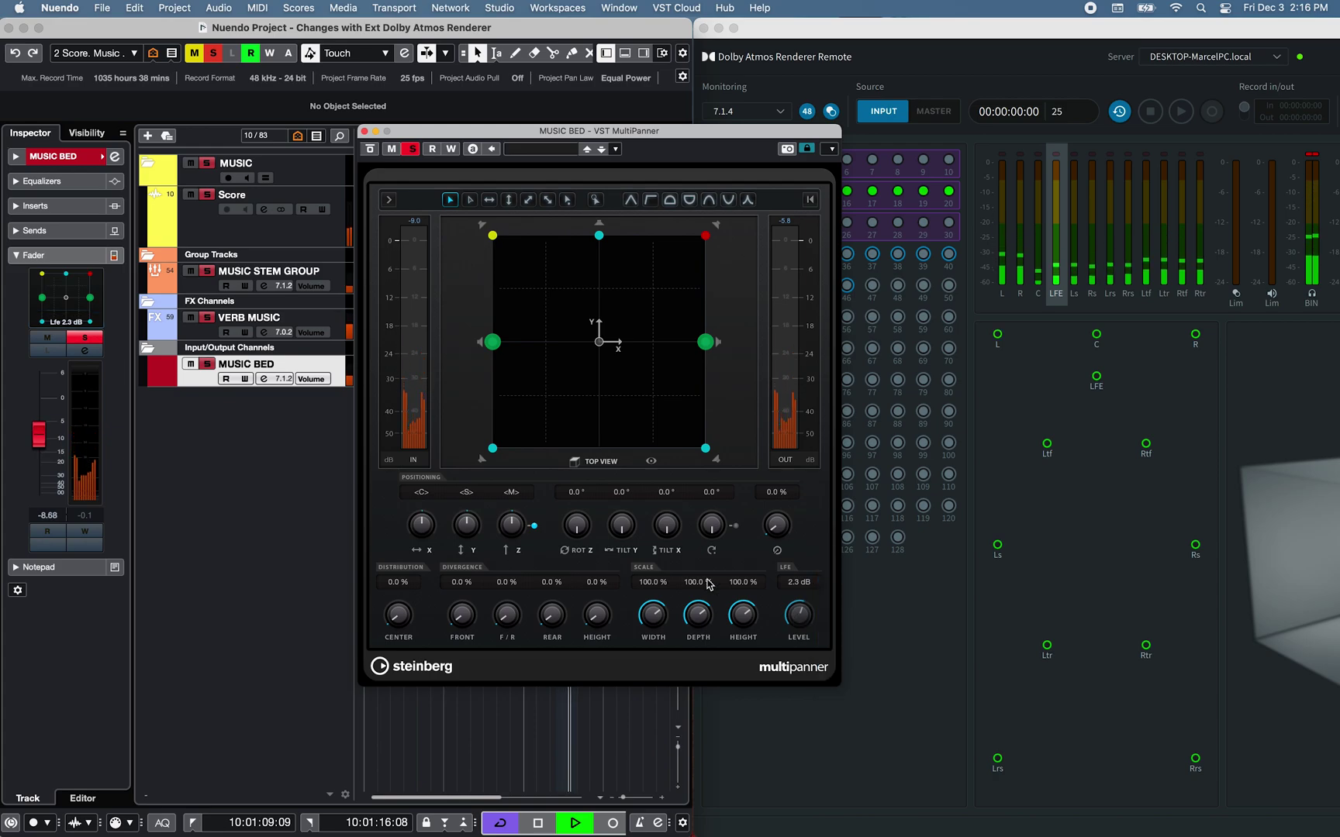
Route Score's third send to the MUSIC BED Lfe channel.
click(256, 224)
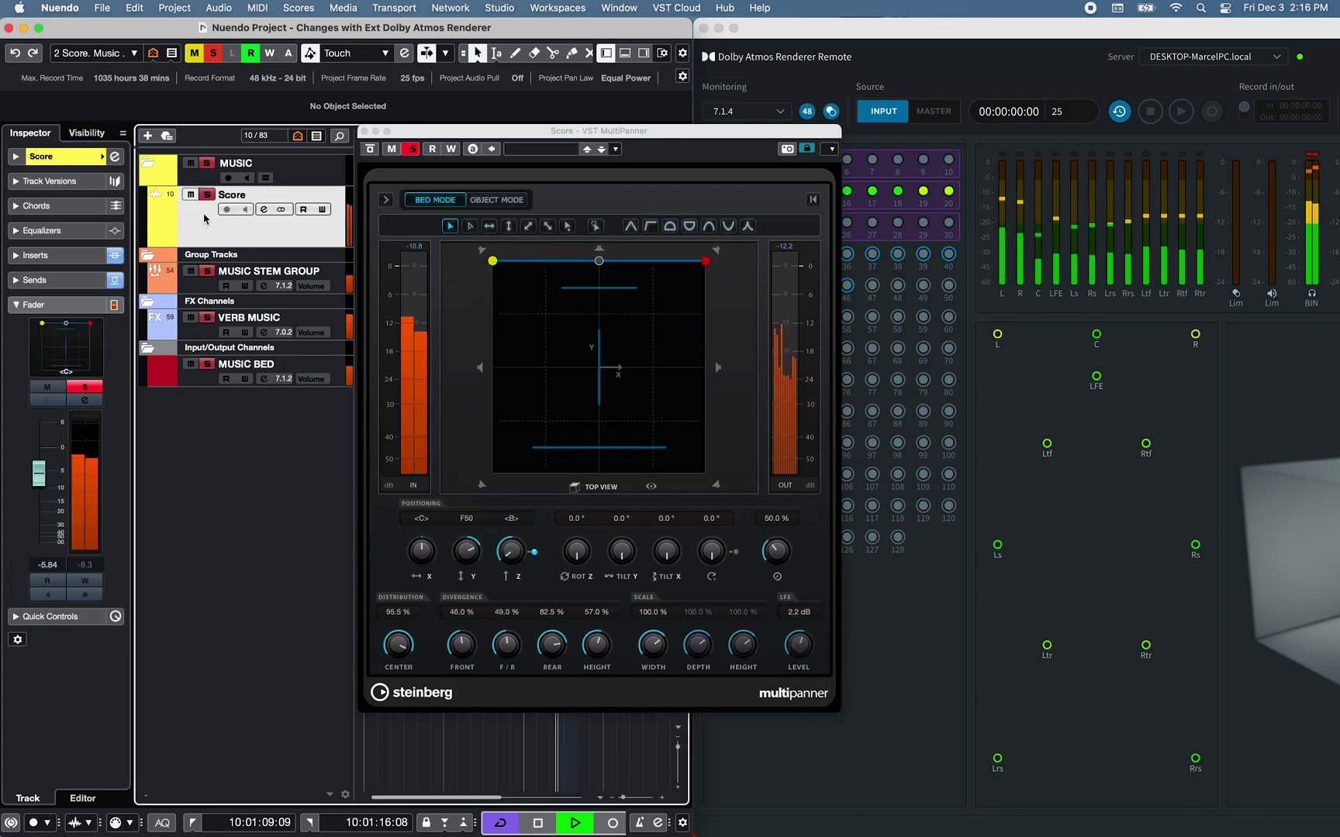
click(74, 279)
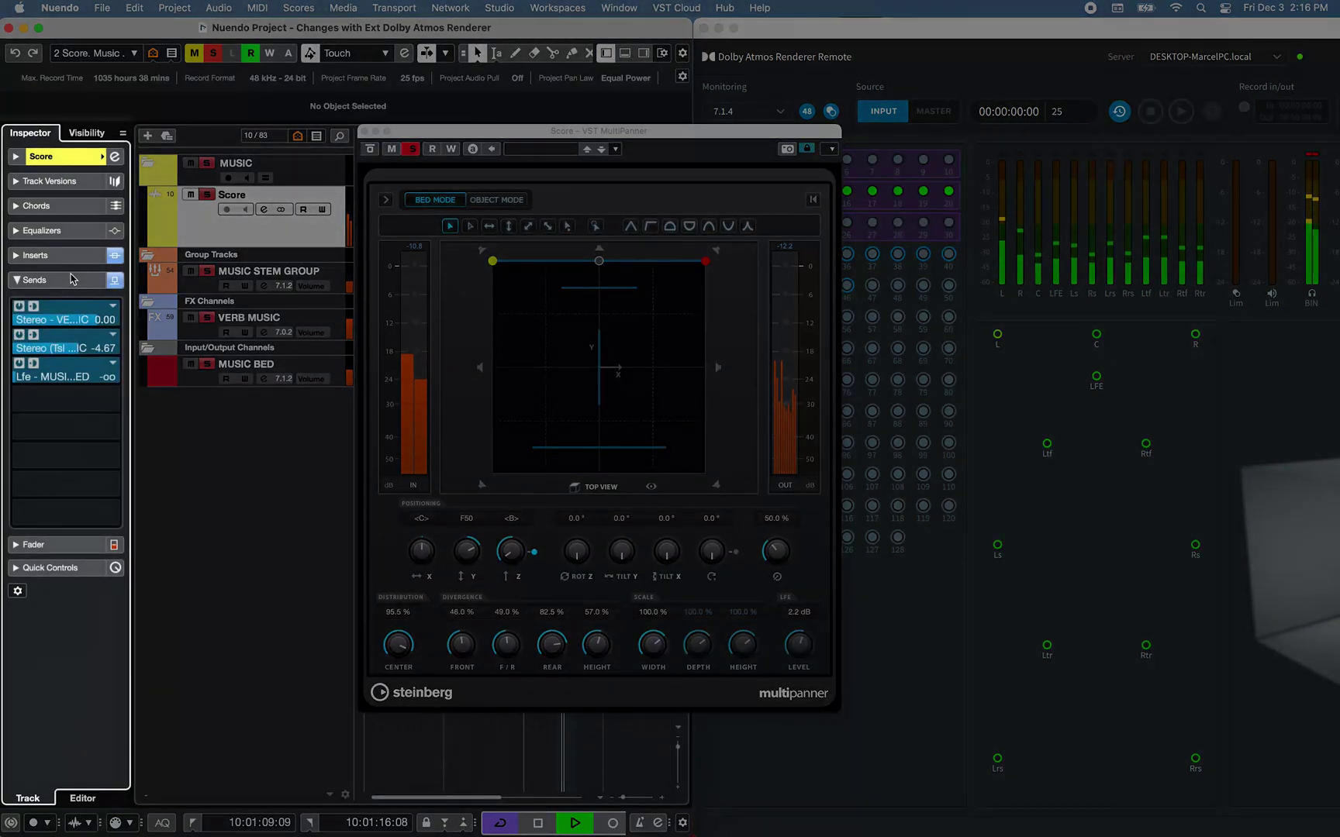
click(116, 374)
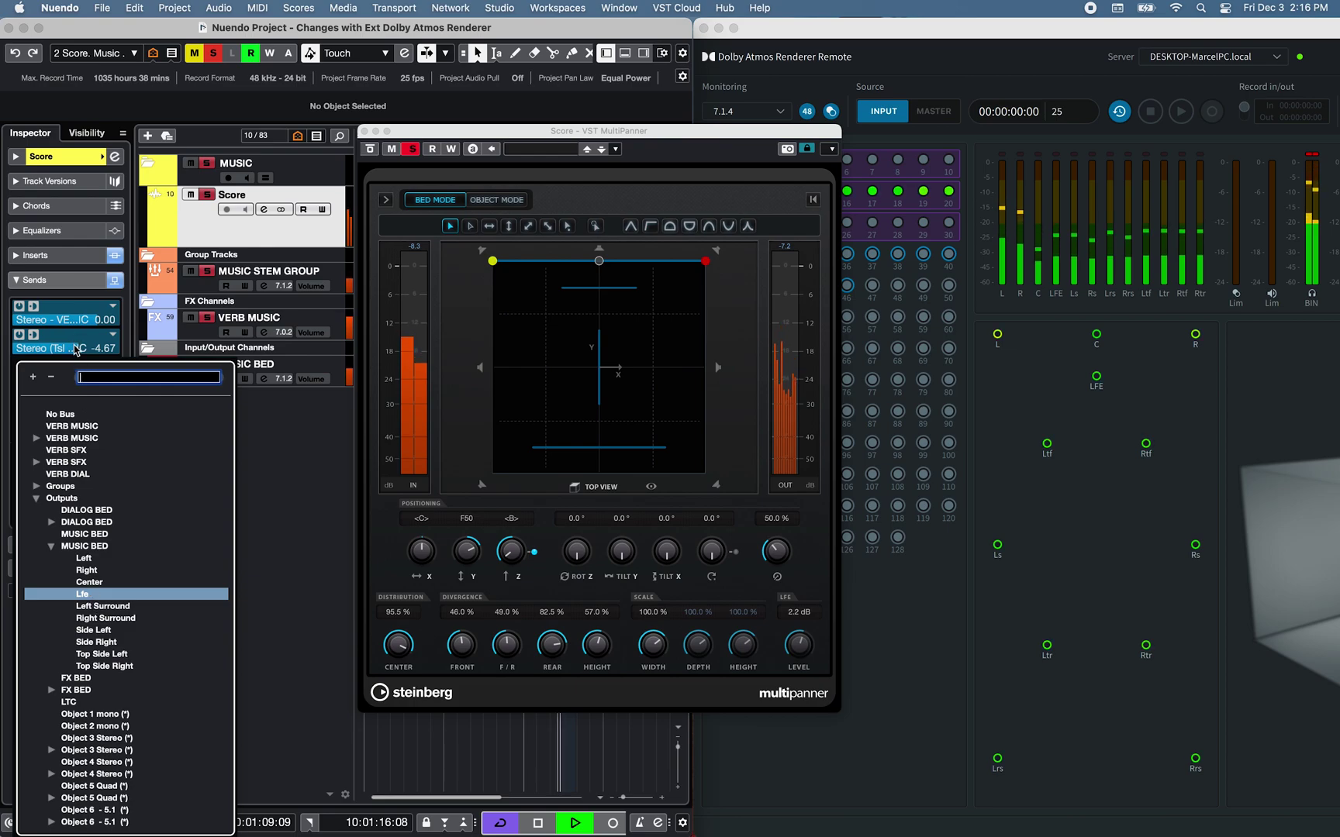
click(126, 349)
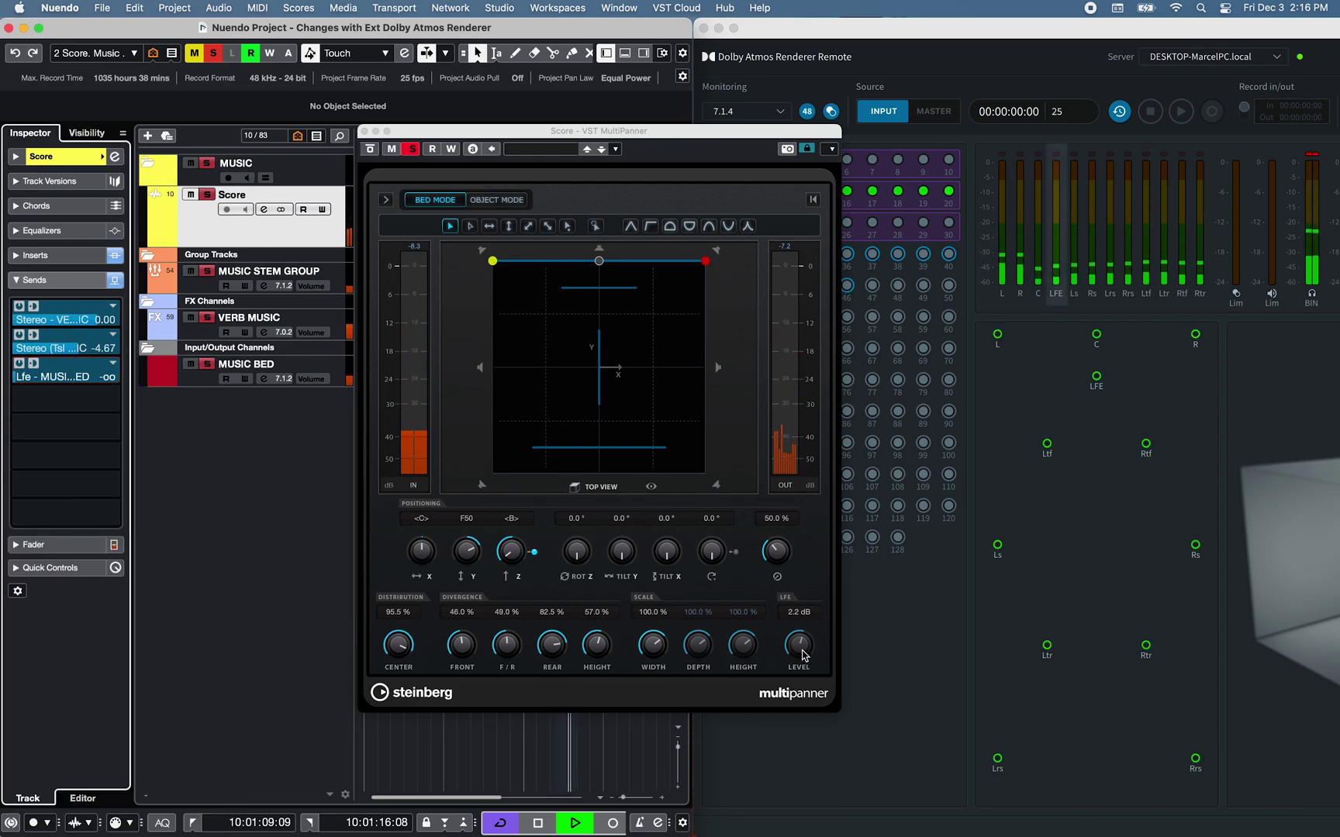
Turn Score's panner LFE down and raise the post-fader Lfe send to -10.1 dB.
drag(799, 645, 791, 744)
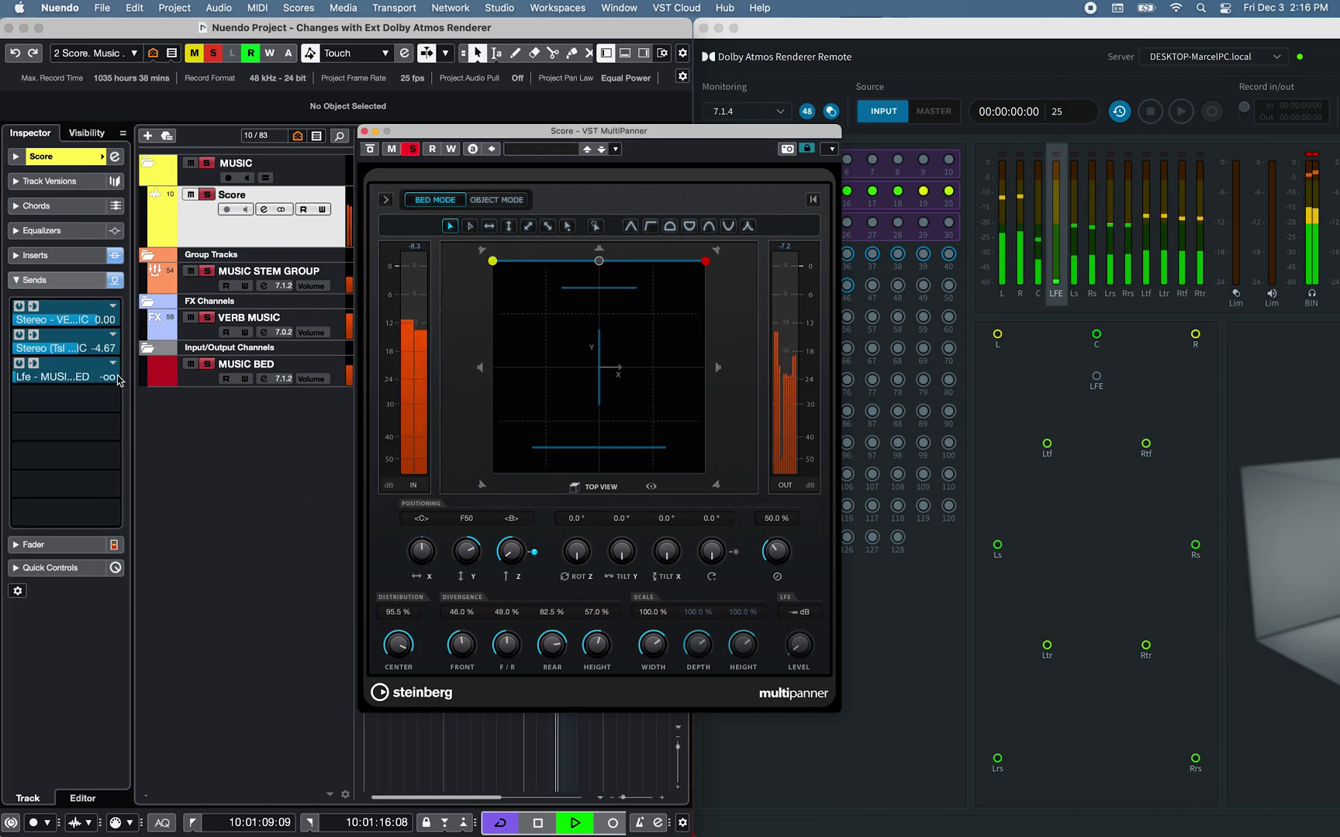
drag(95, 375, 86, 160)
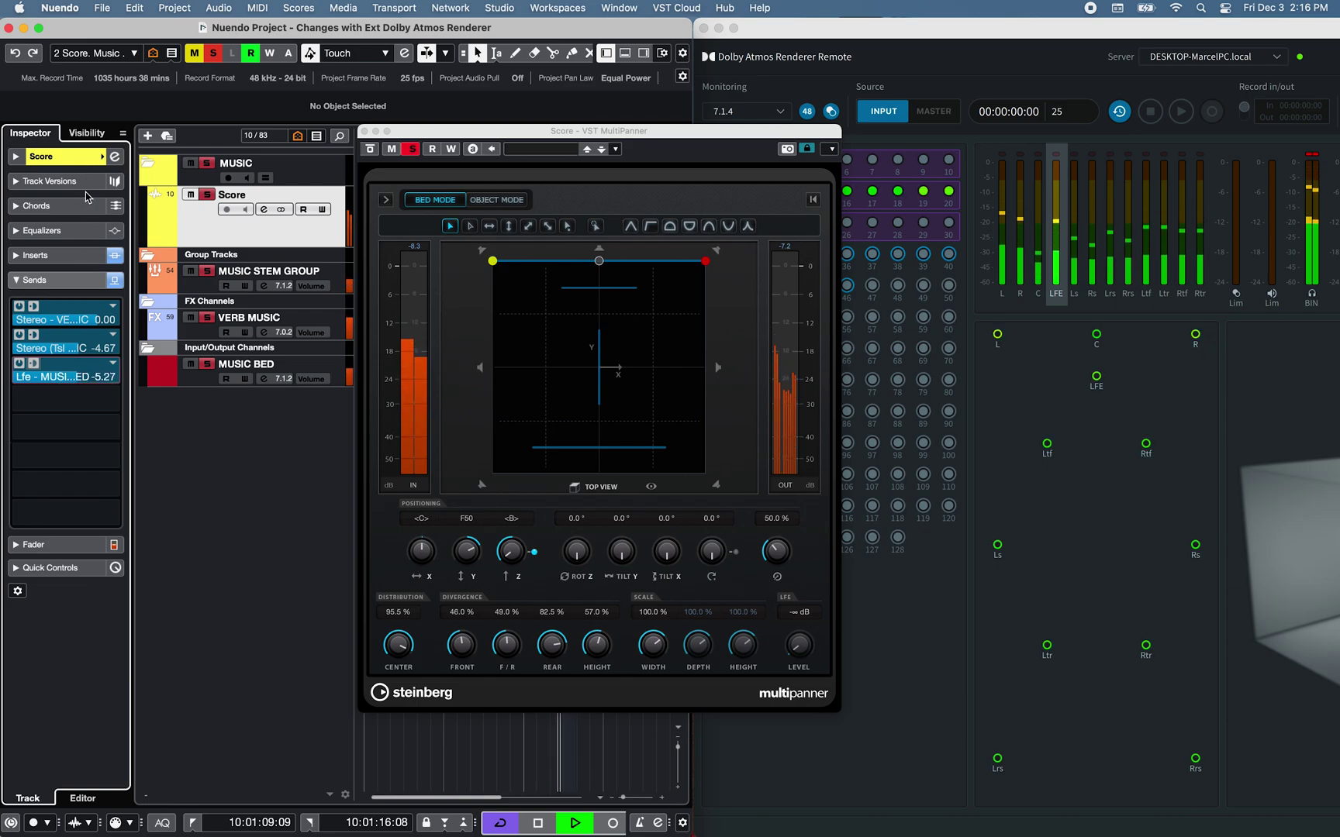
click(36, 364)
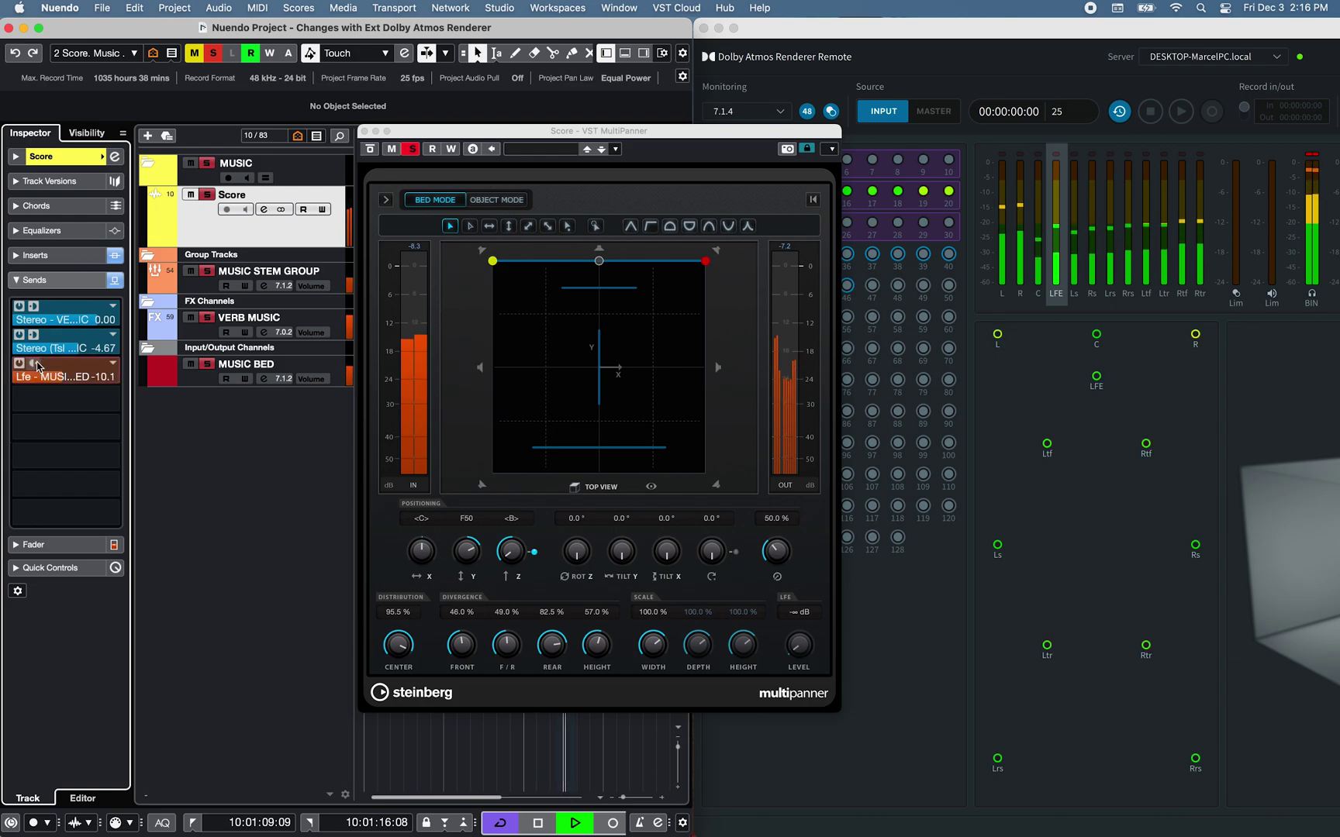
click(36, 365)
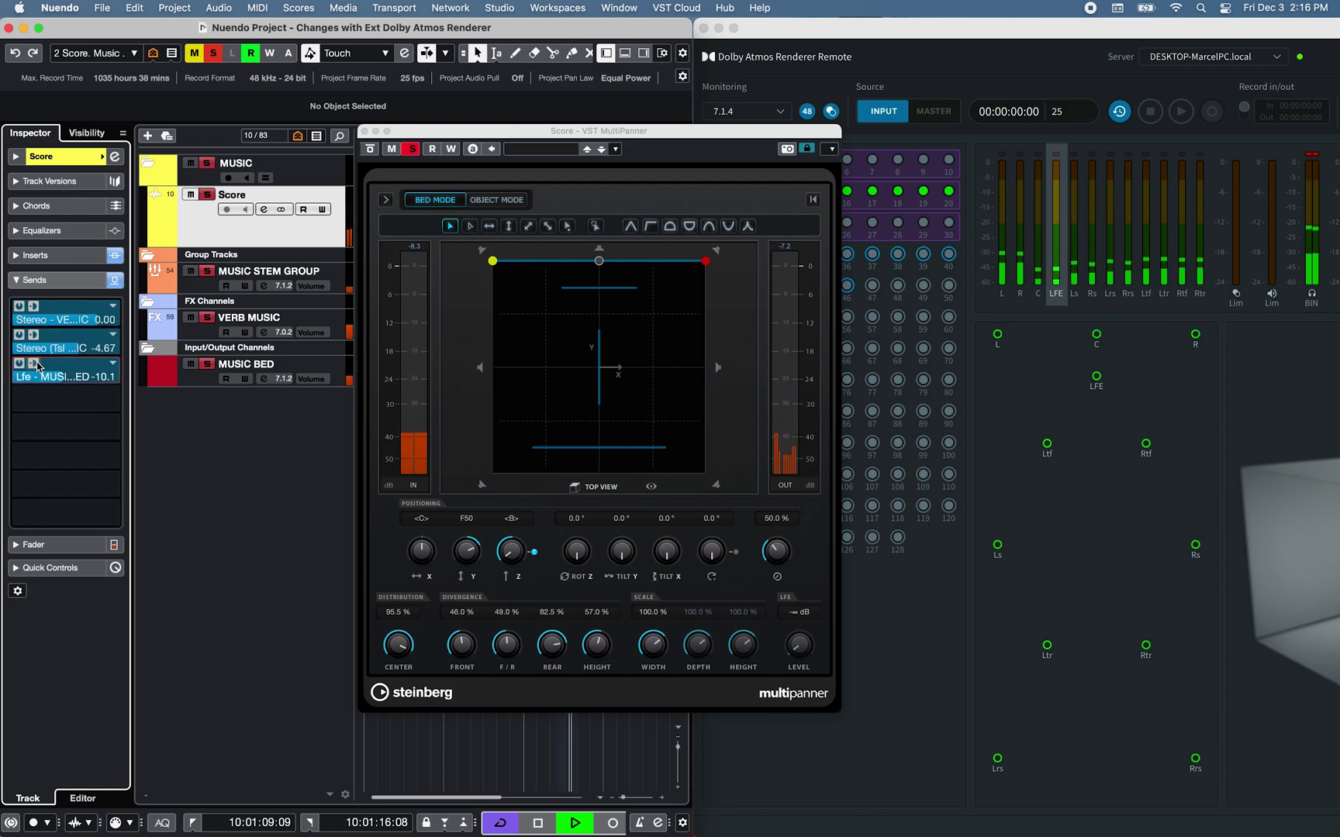
key(space)
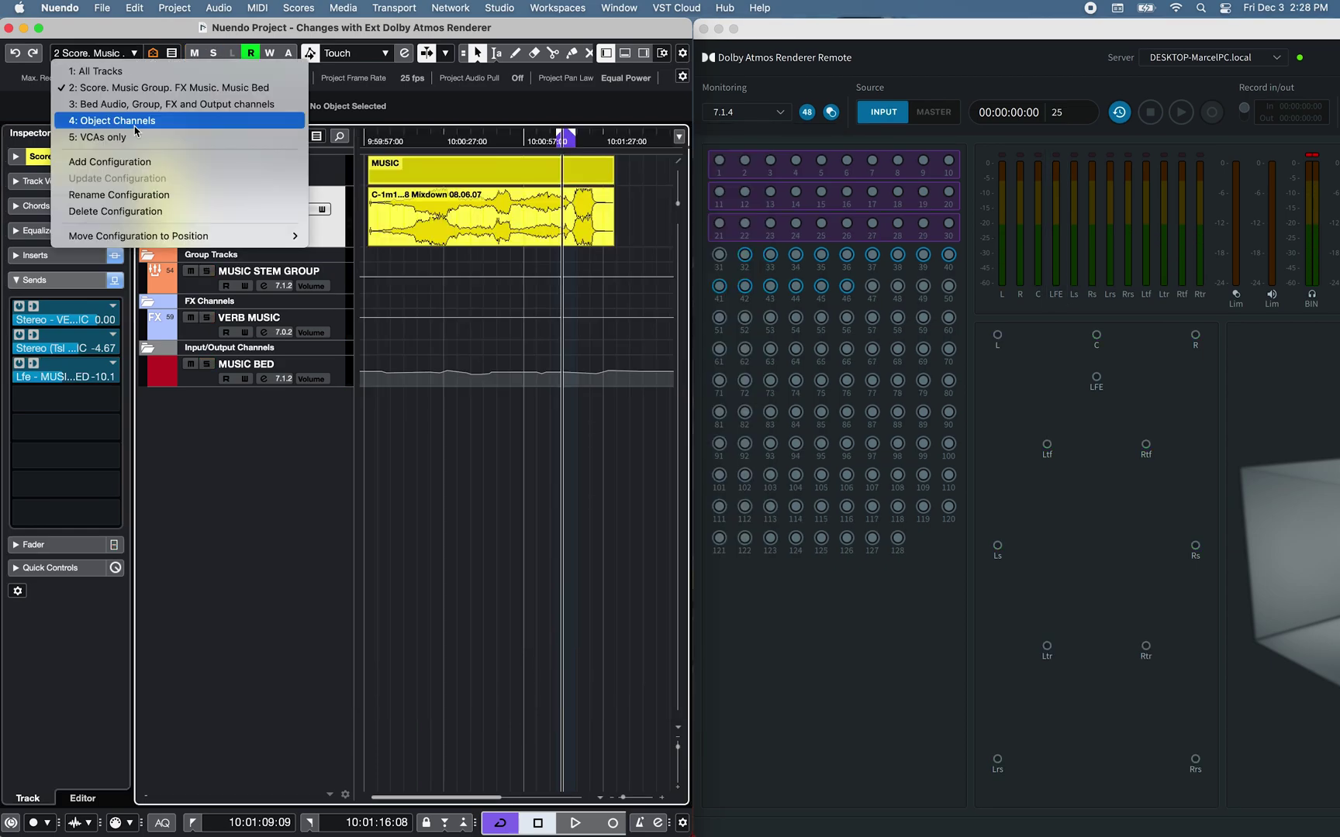
Show Object Channels, solo Object 1 mono, and send it to FX STEM GROUP's Lfe.
click(132, 120)
click(264, 203)
click(206, 194)
click(114, 310)
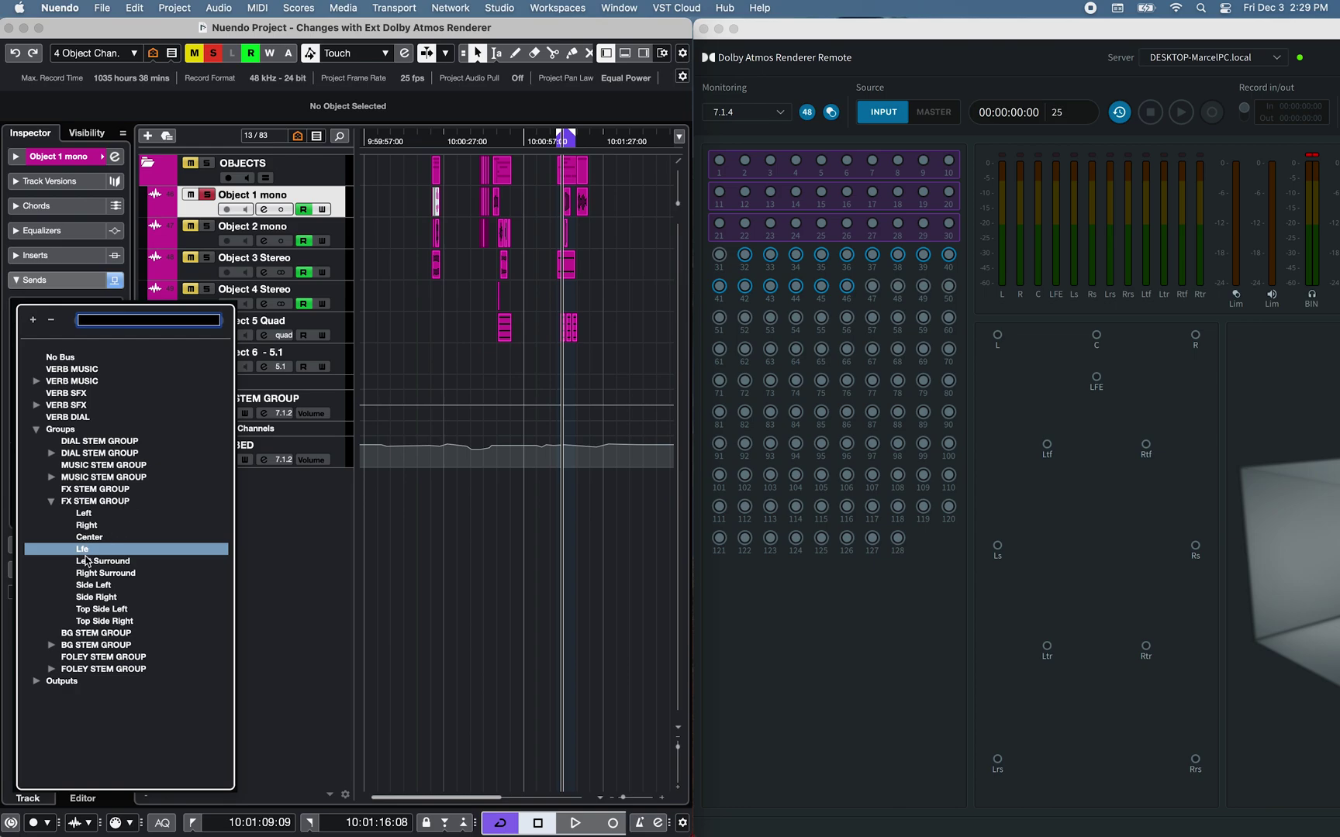
click(84, 551)
key(space)
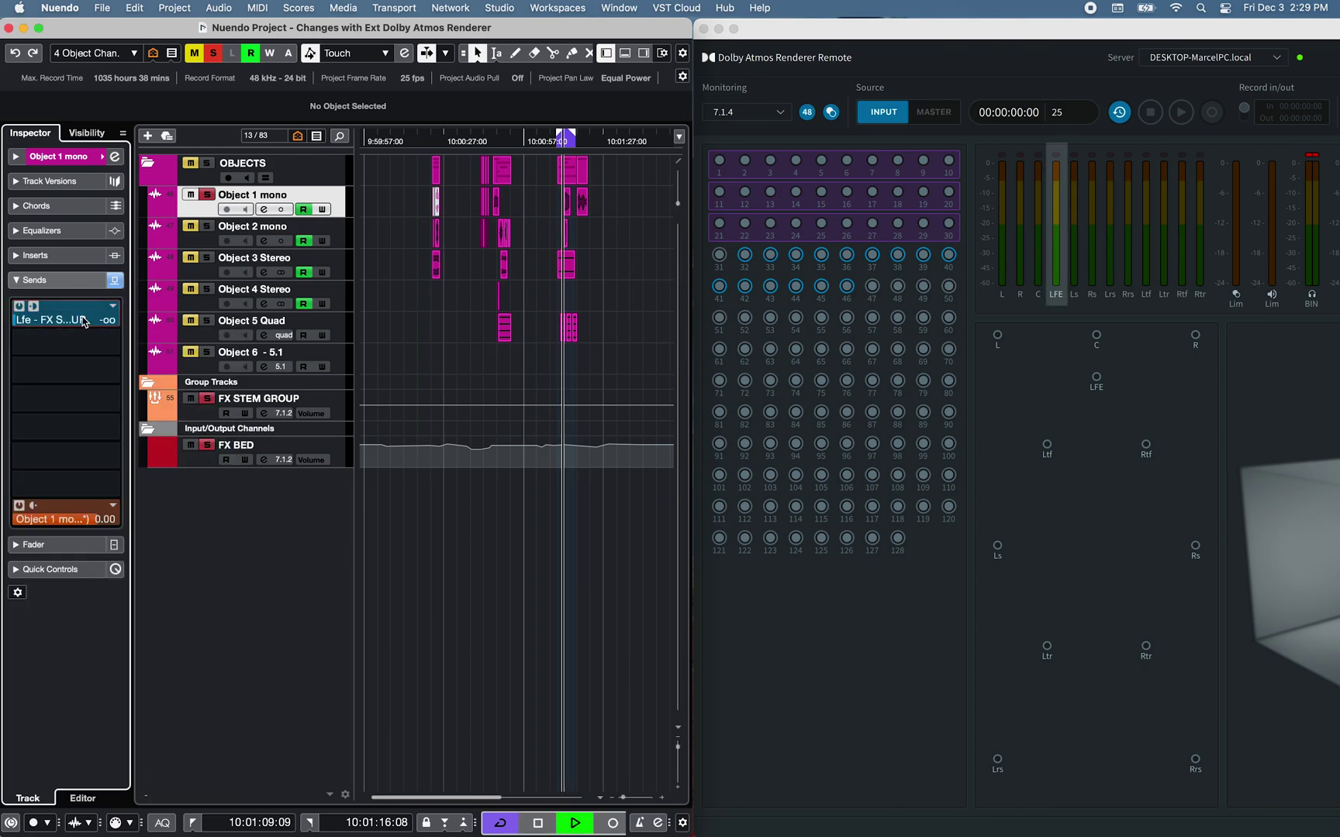
drag(84, 321, 86, 256)
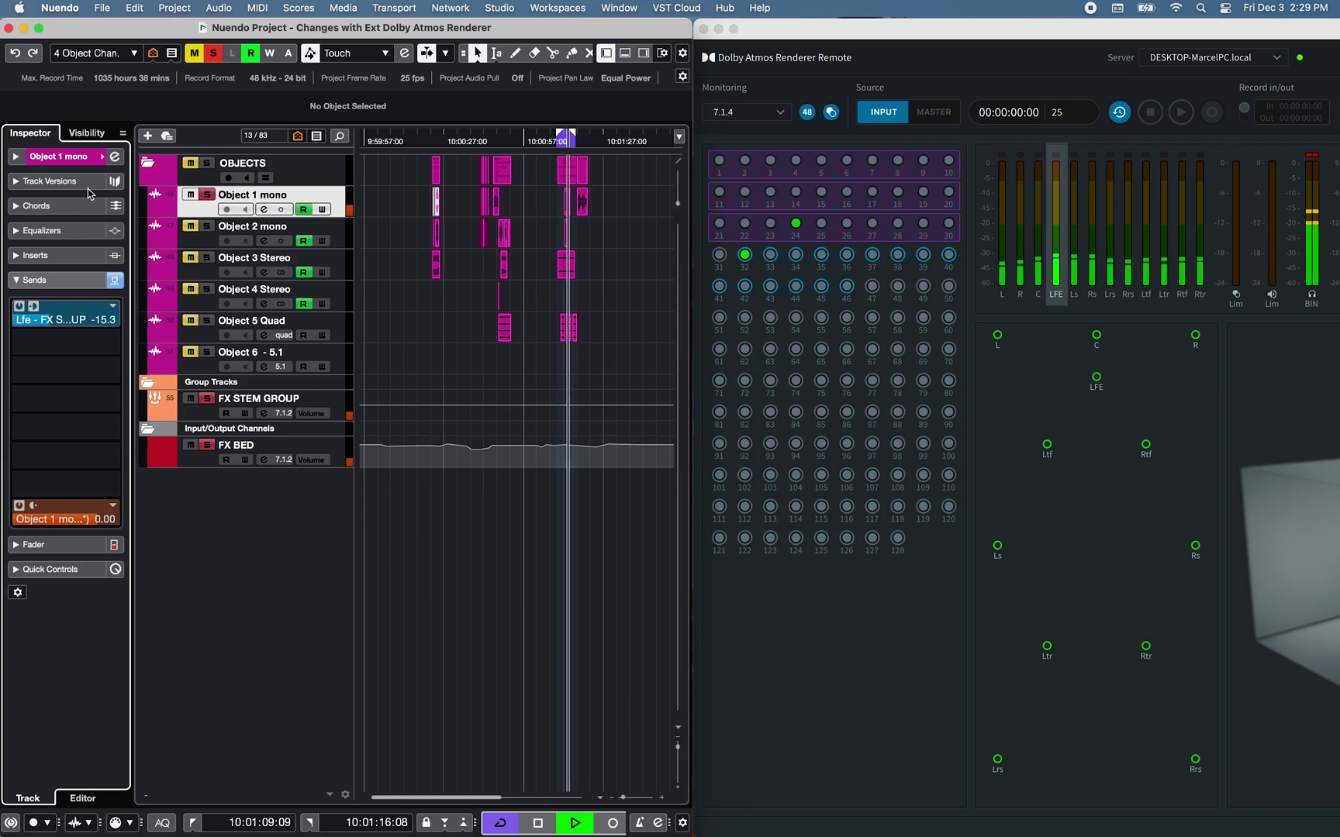
drag(90, 192, 105, 248)
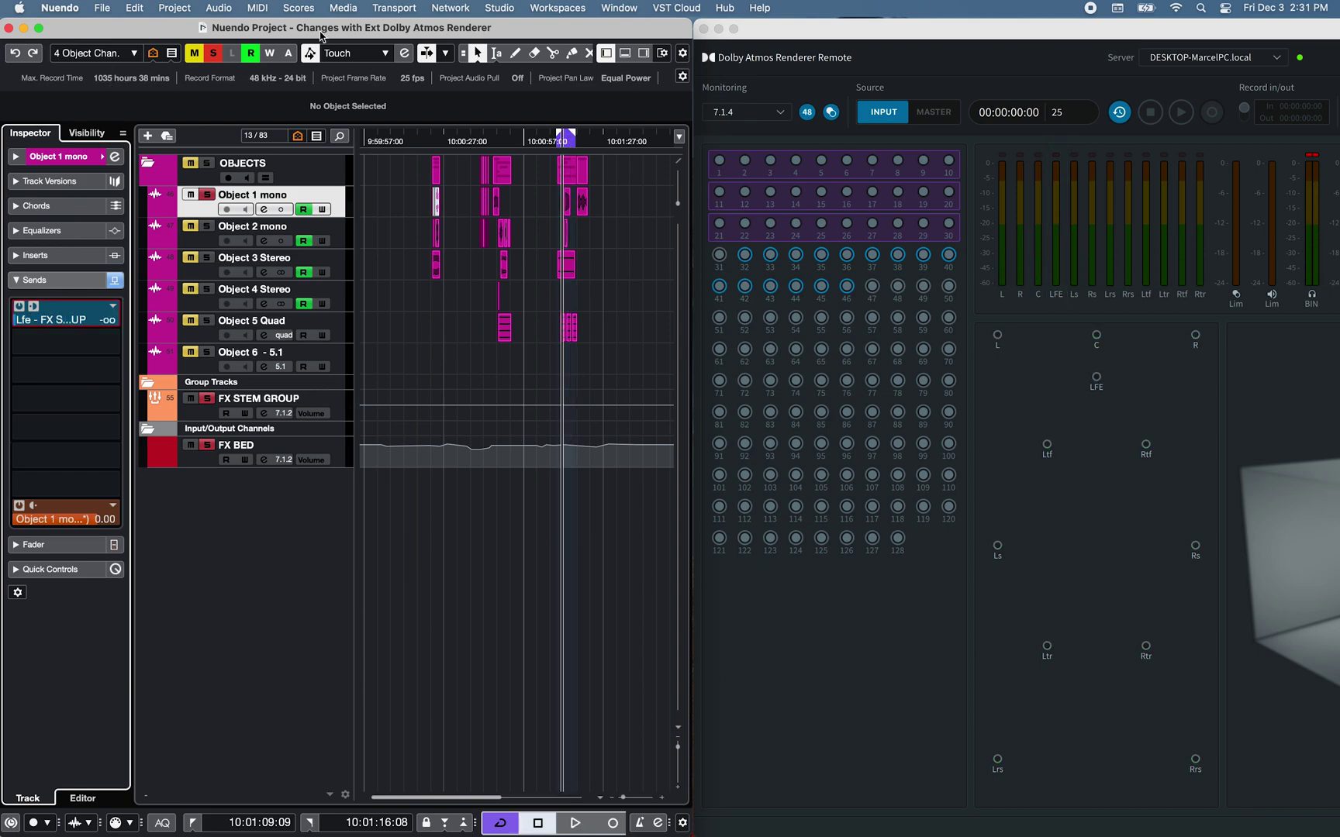
Deactivate all solos and mutes in the project.
click(212, 56)
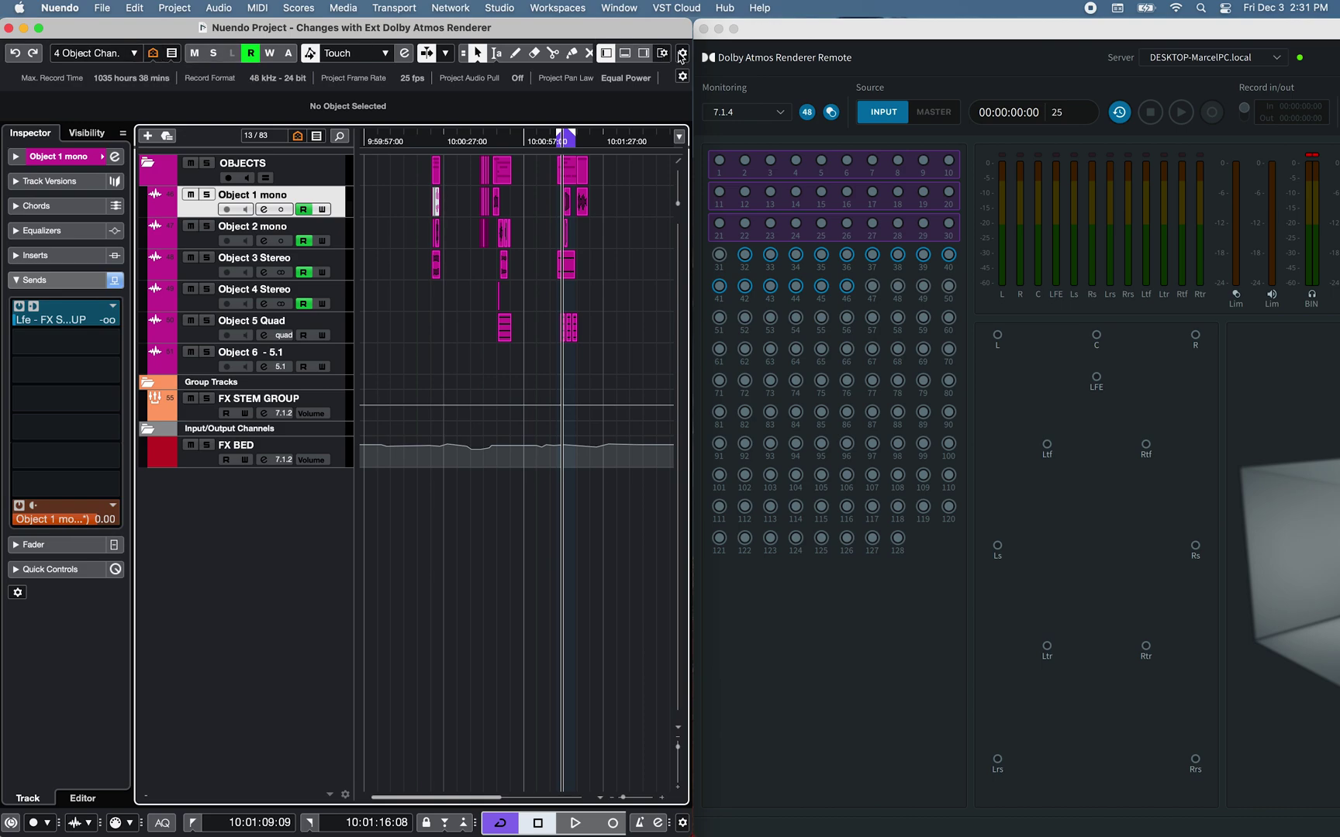
click(681, 54)
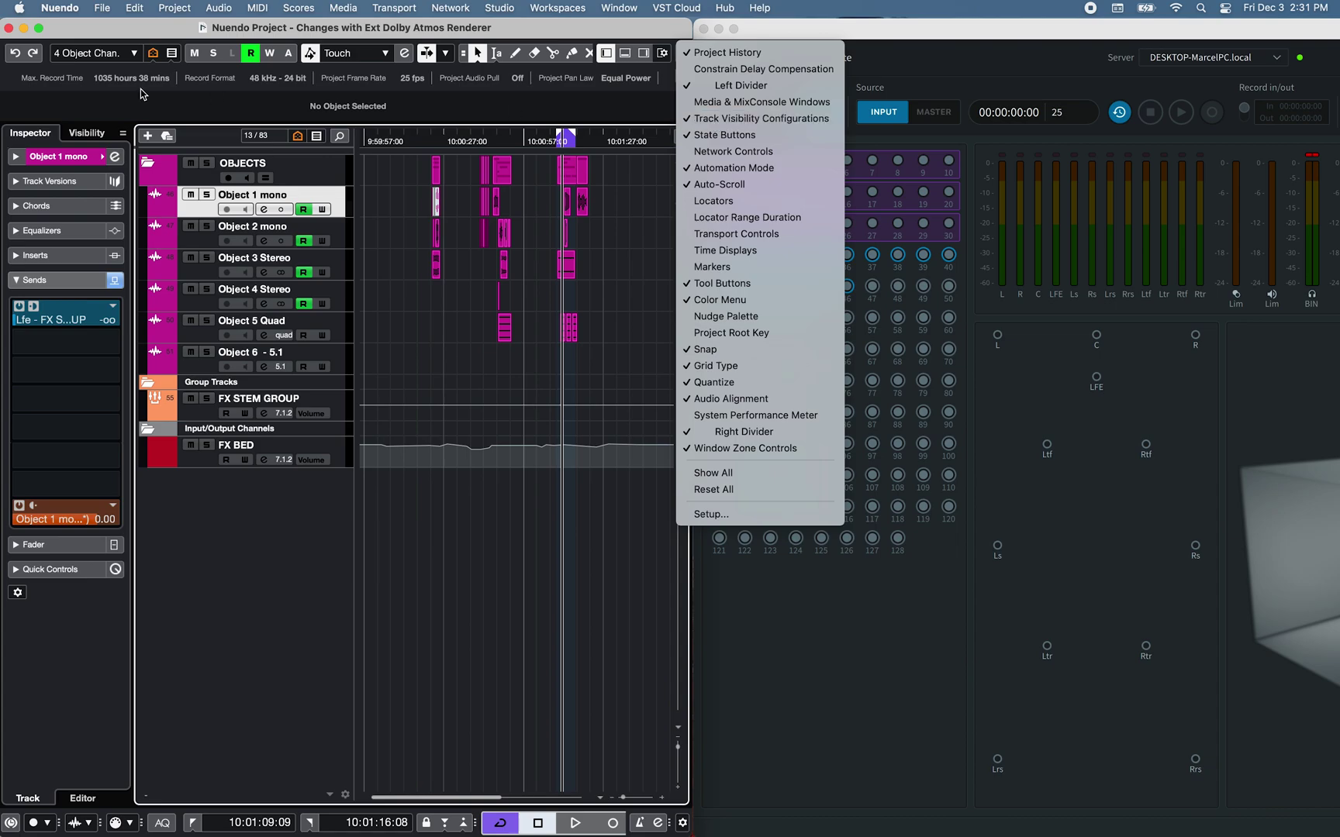
click(136, 55)
key(Escape)
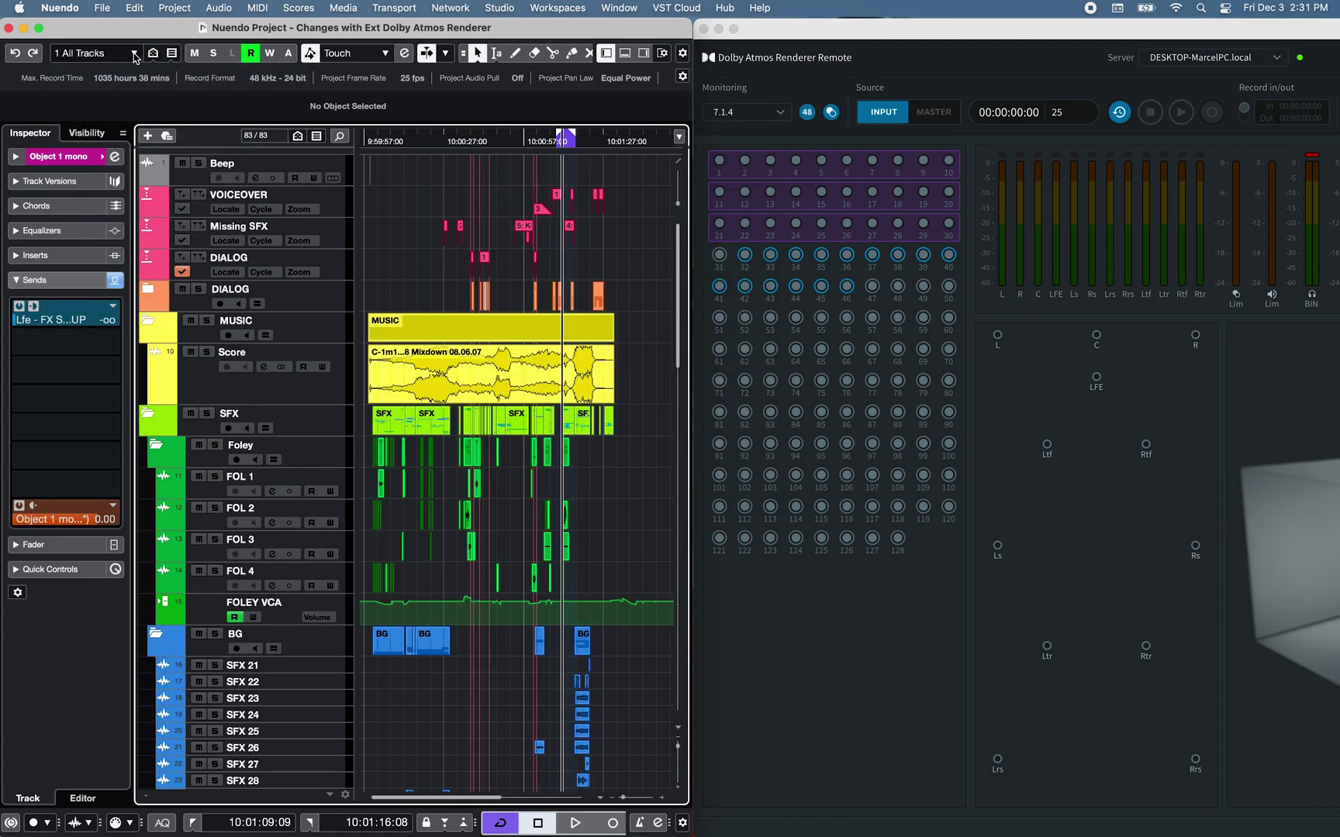
Cycle through the track visibility configurations, ending on 5: VCAs only.
click(136, 55)
click(137, 87)
click(134, 58)
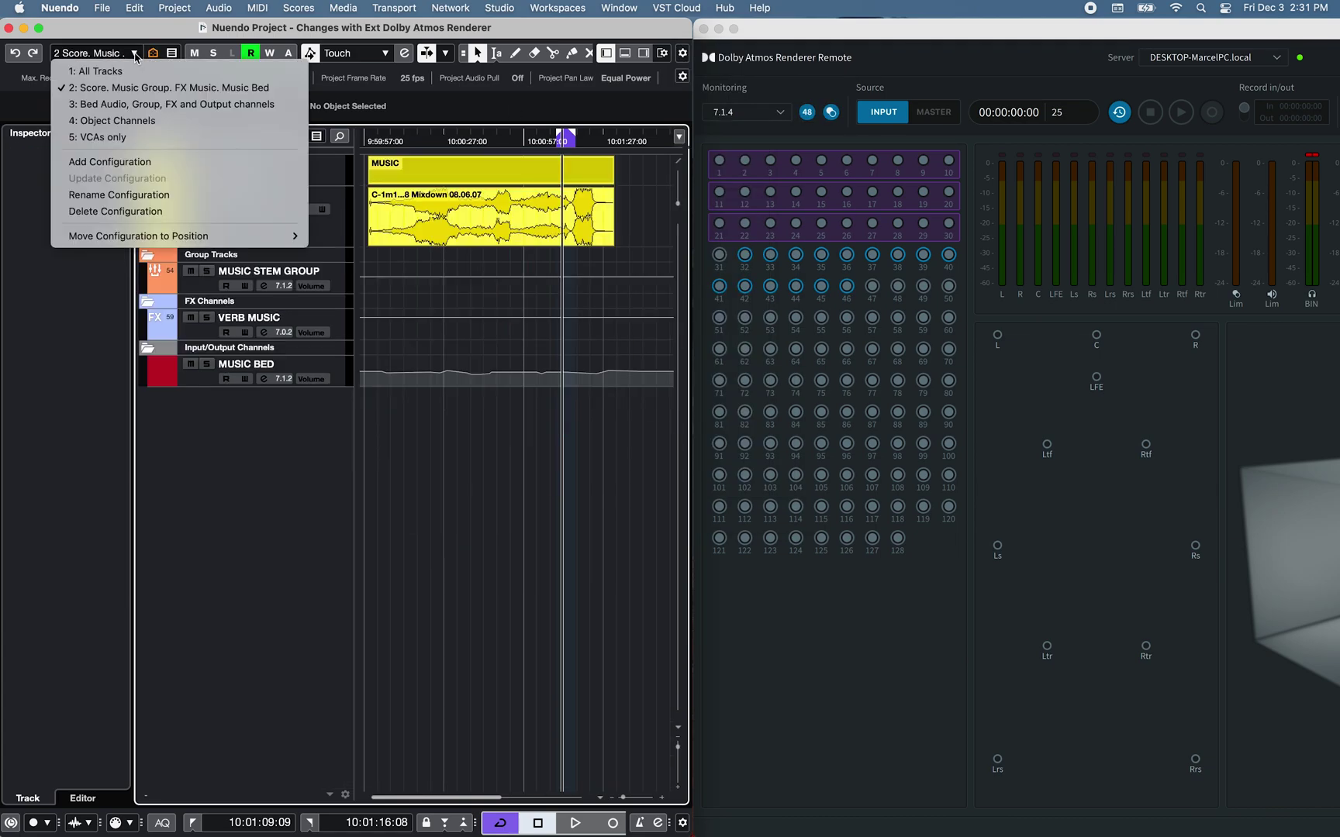
click(128, 104)
click(134, 54)
click(128, 120)
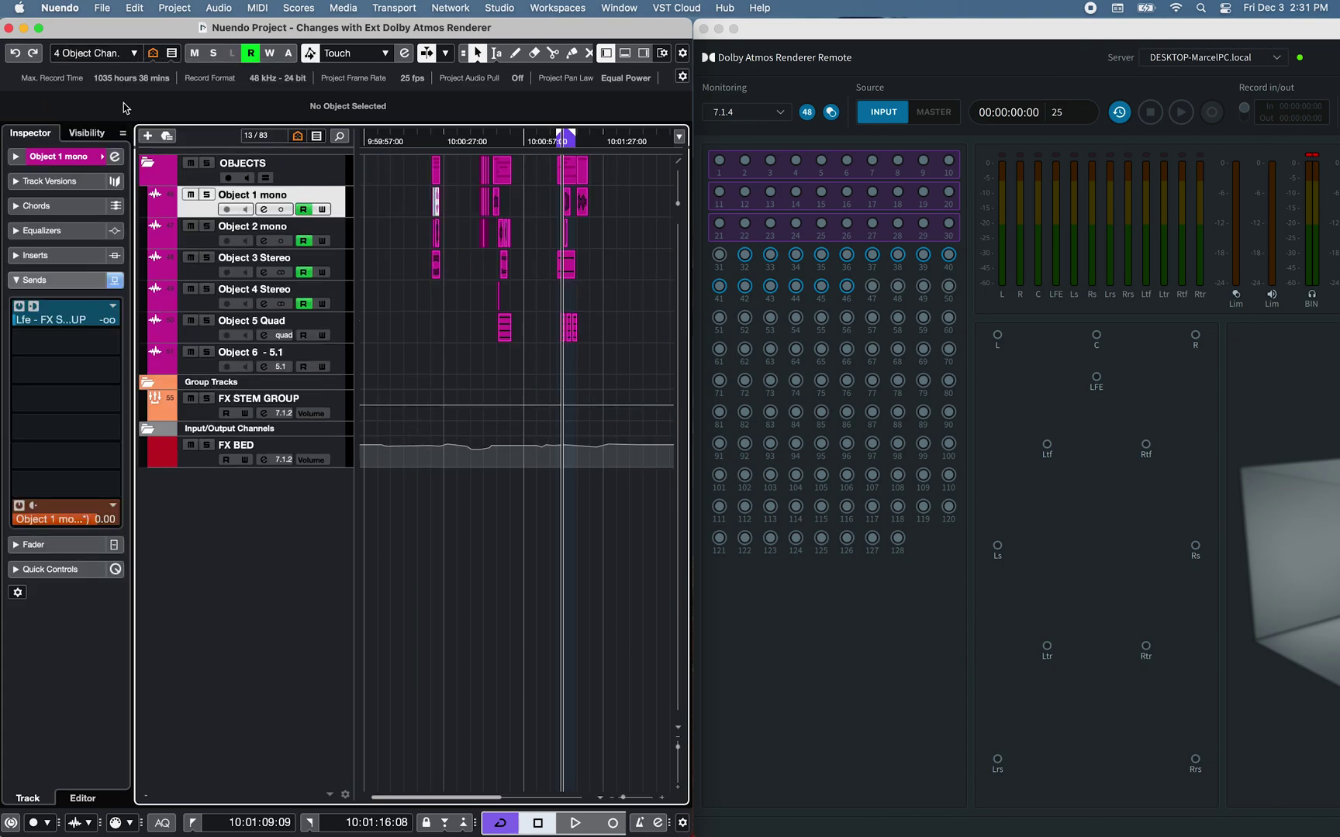
click(134, 53)
click(124, 137)
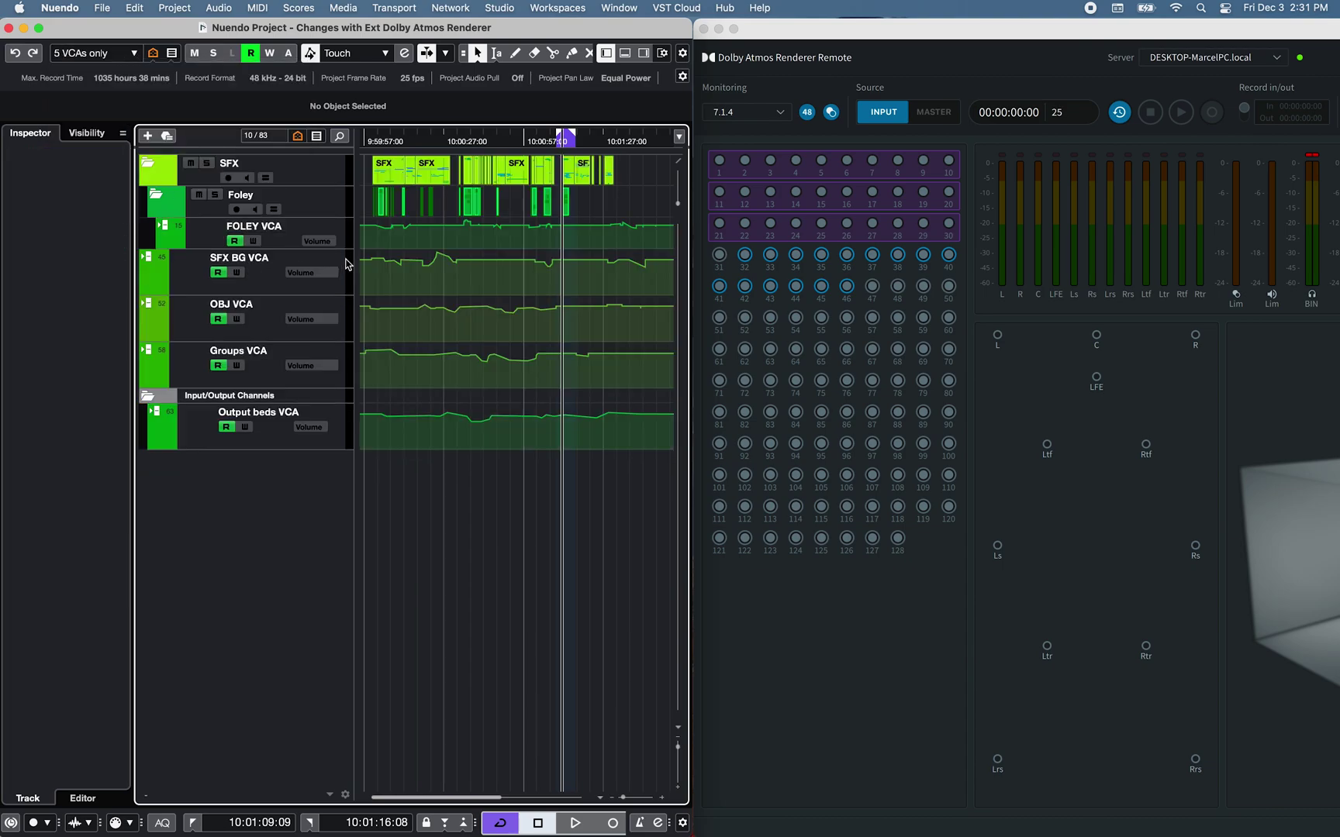
Select the SFX BG, OBJ, Groups and Output beds VCA tracks and start playback.
click(198, 276)
click(199, 323)
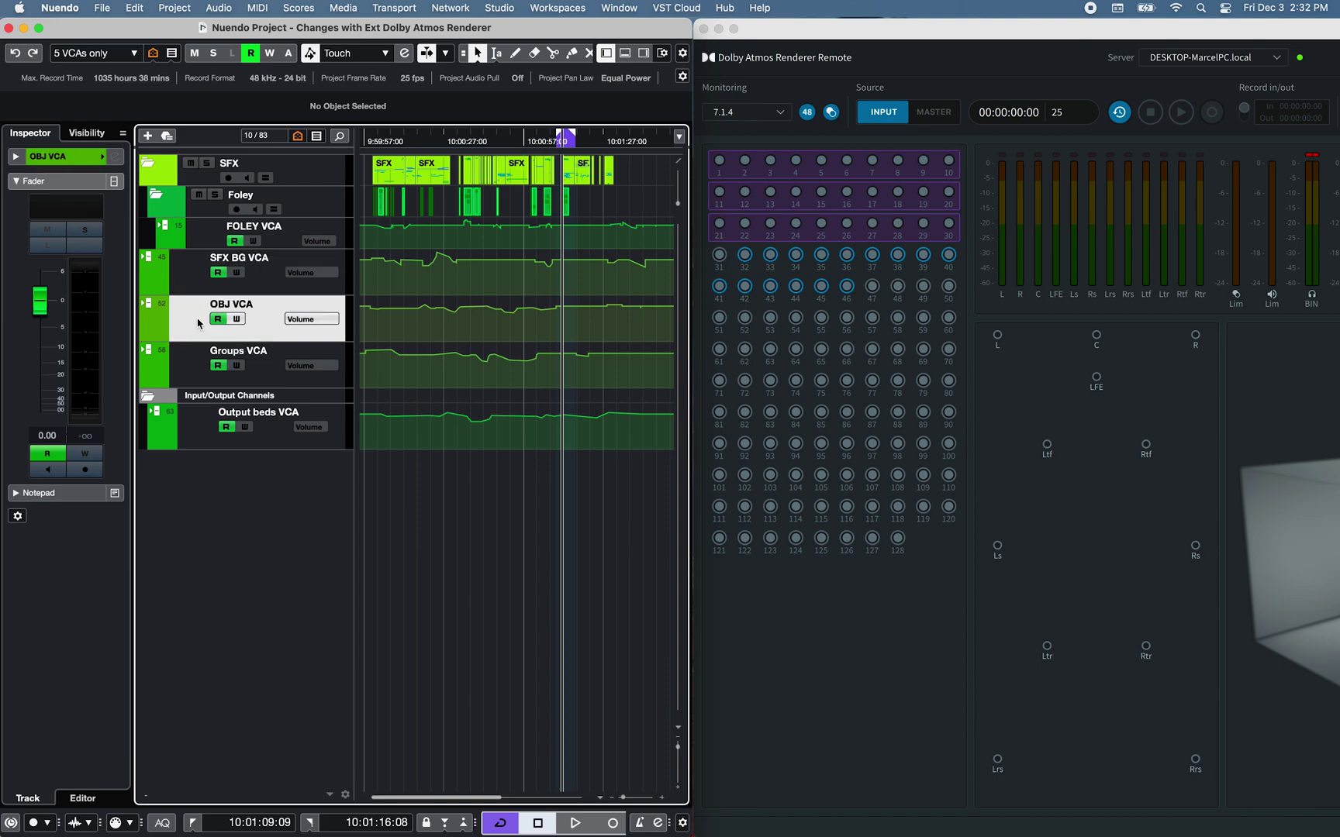
click(198, 367)
click(199, 432)
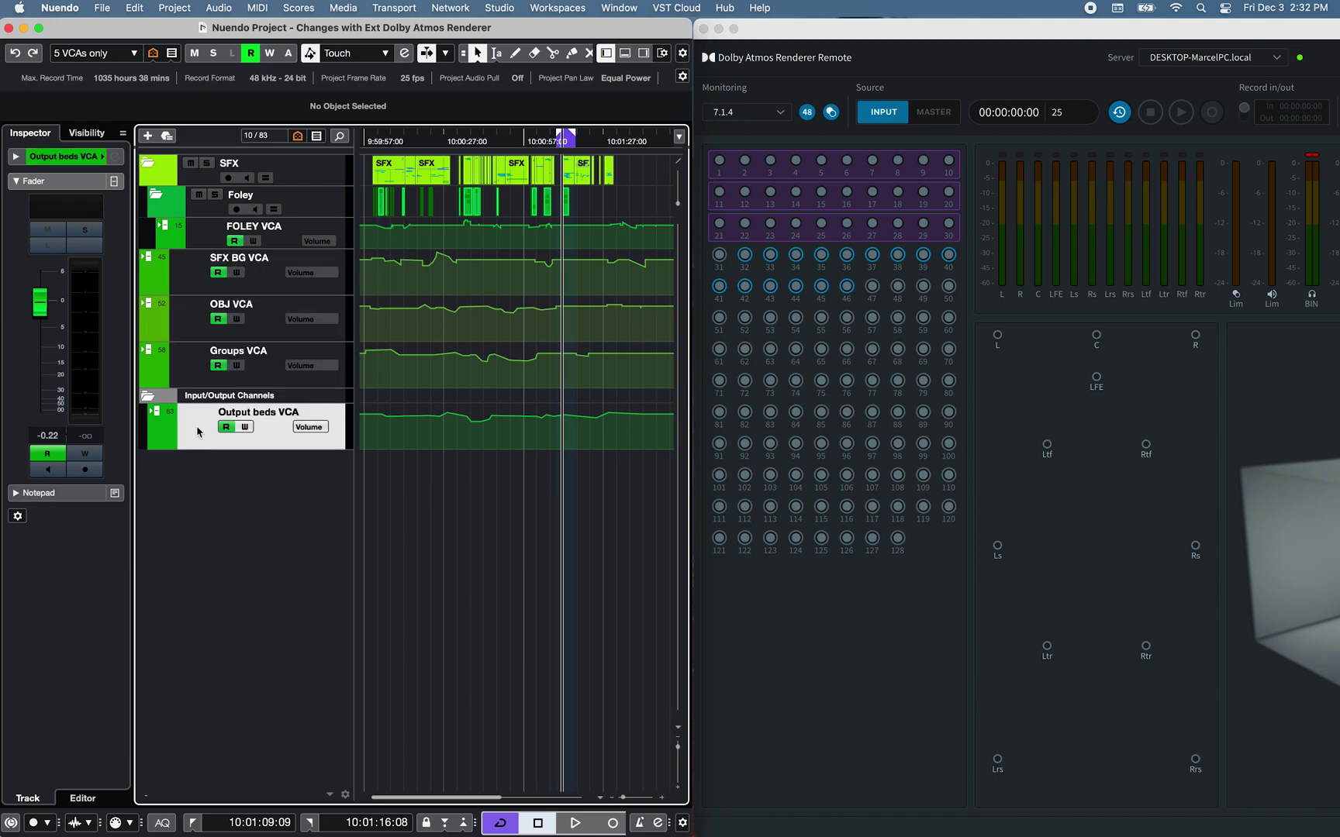
key(space)
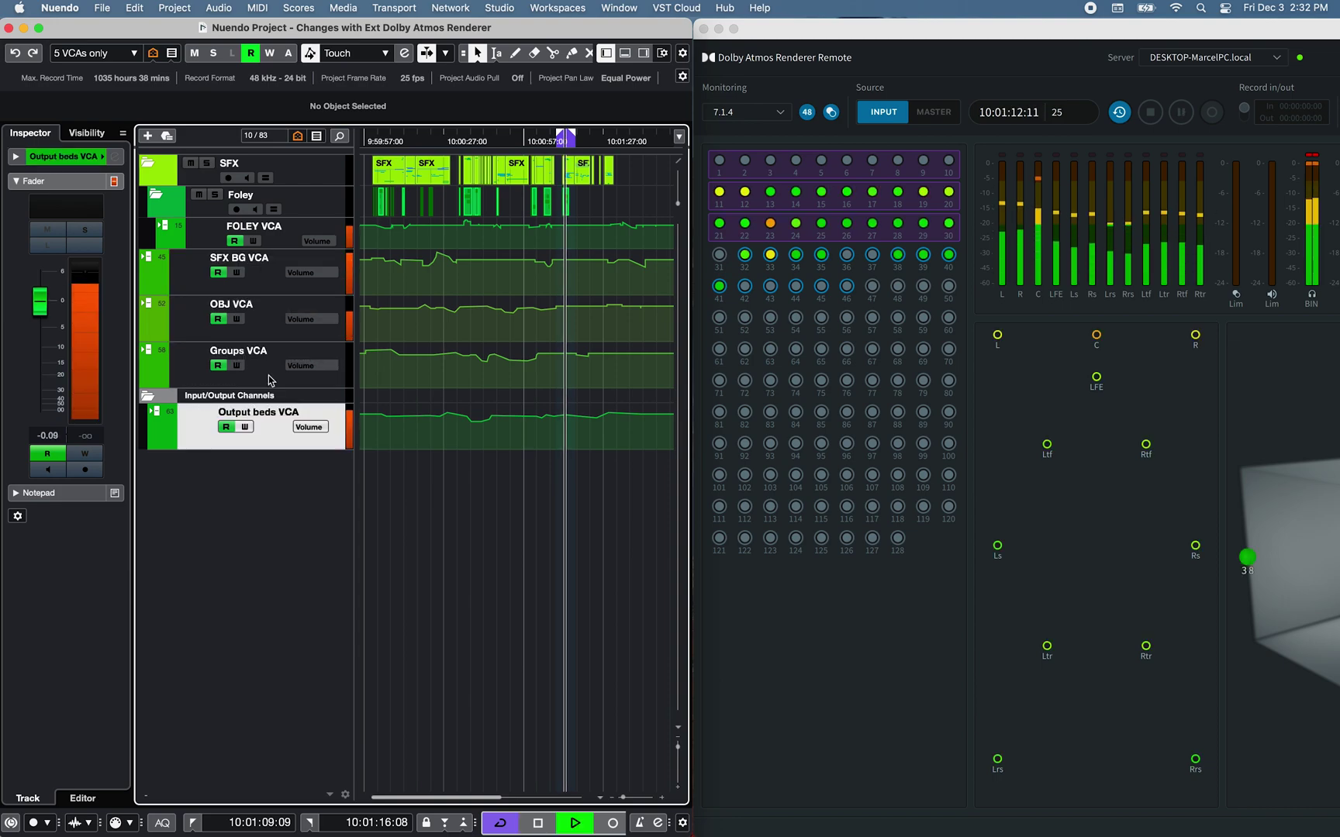